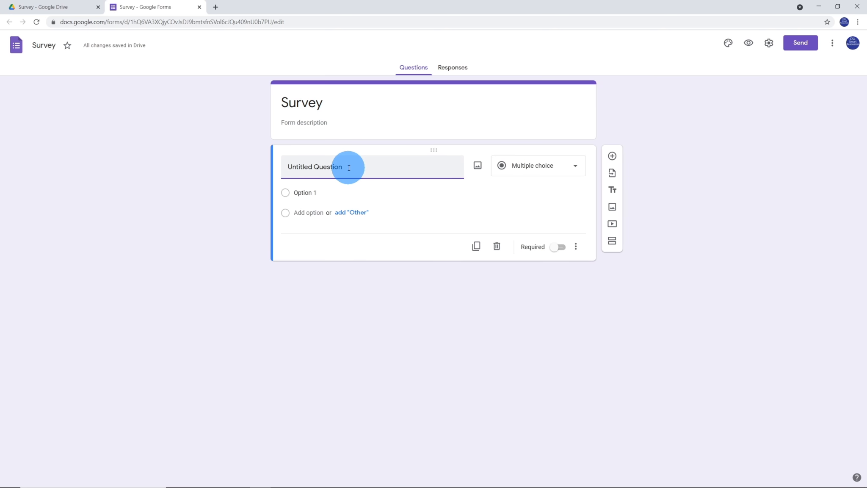
# - Replace the untitled question's text with "Name:"
pyautogui.write('Name:')
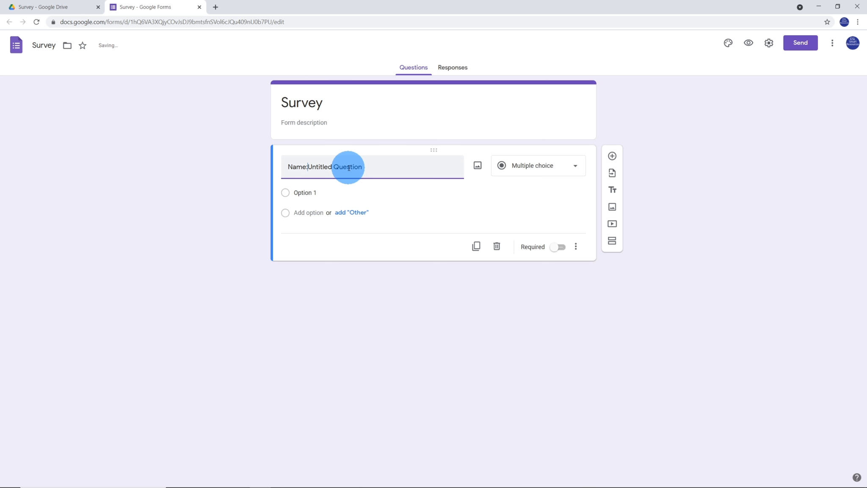
pyautogui.press('Delete')
pyautogui.press('Delete')
pyautogui.press('Delete')
pyautogui.press('Delete')
pyautogui.press('Delete')
pyautogui.press('Delete')
pyautogui.press('Delete')
pyautogui.press('Delete')
pyautogui.press('Delete')
pyautogui.press('Delete')
pyautogui.press('Delete')
pyautogui.press('Delete')
pyautogui.press('Delete')
pyautogui.press('Delete')
pyautogui.press('Delete')
pyautogui.press('Delete')
pyautogui.press('Delete')
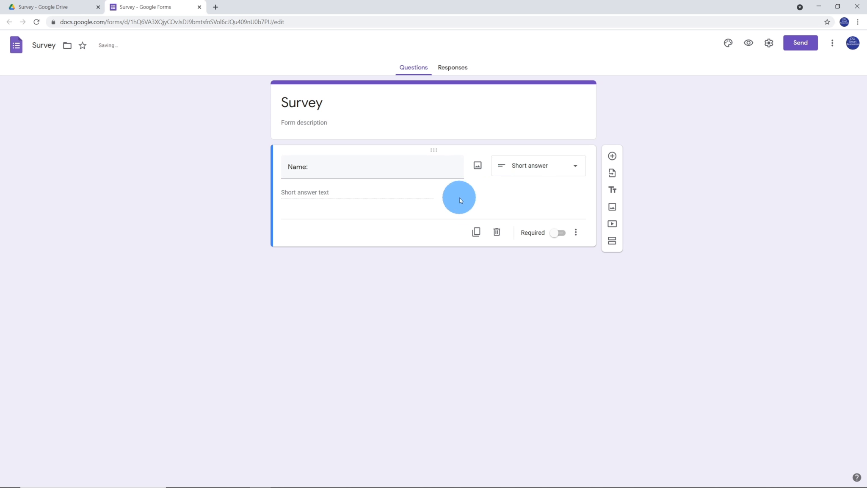
# - Add a second section to the form and title it "Partner's Name:"
pyautogui.click(612, 241)
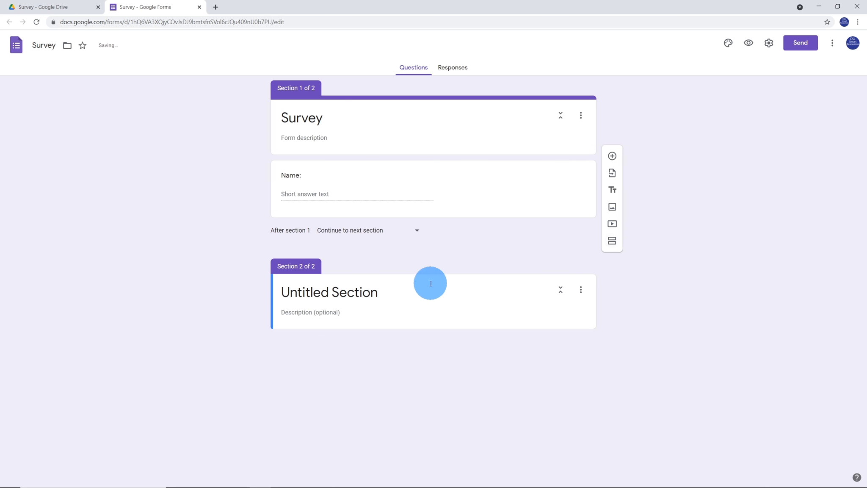
pyautogui.click(385, 297)
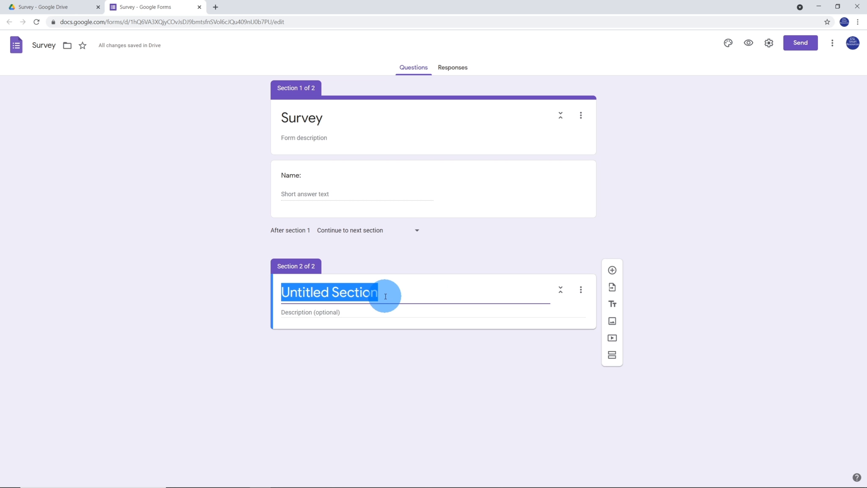
pyautogui.write("Partner's")
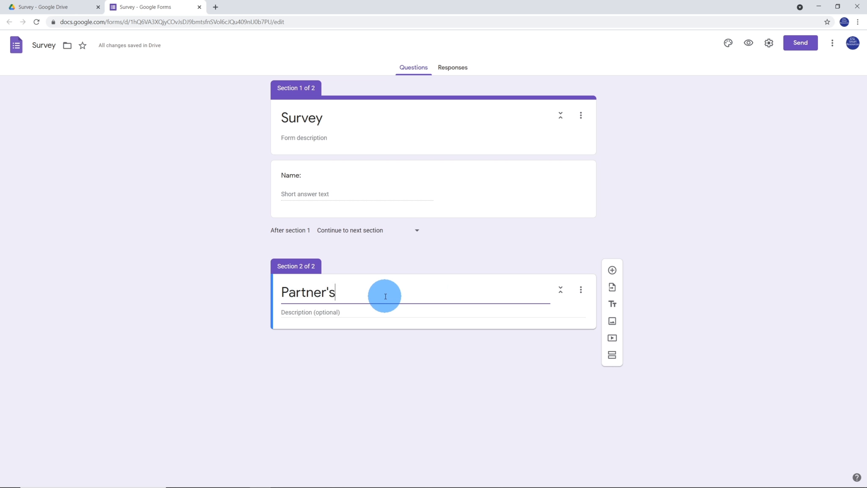
pyautogui.write(' Name:')
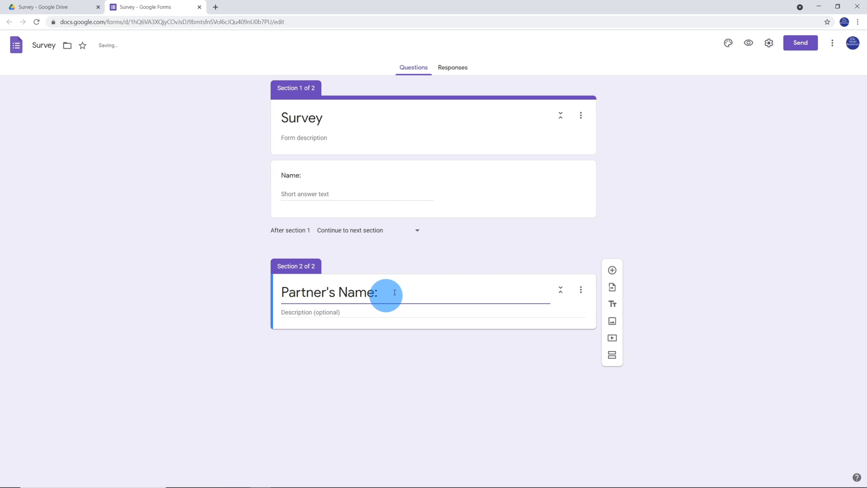
# - Add a question reading "Partner's Name:" to the second section
pyautogui.click(612, 270)
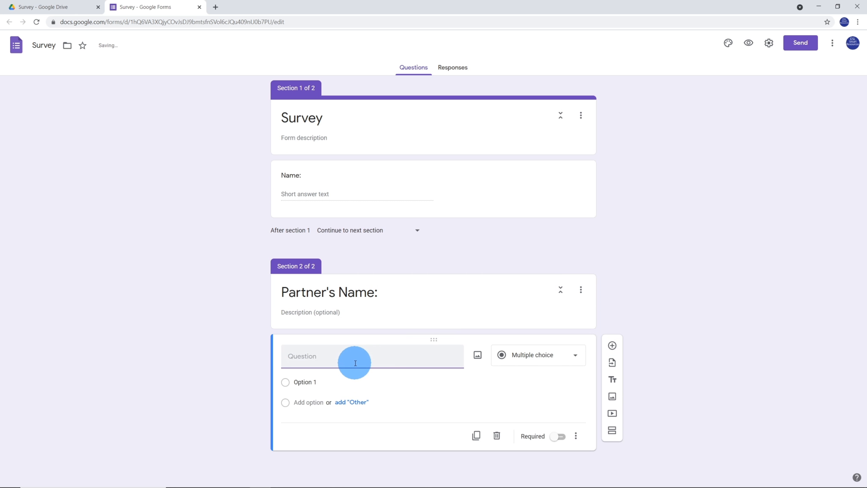
pyautogui.write("Partner's Name:")
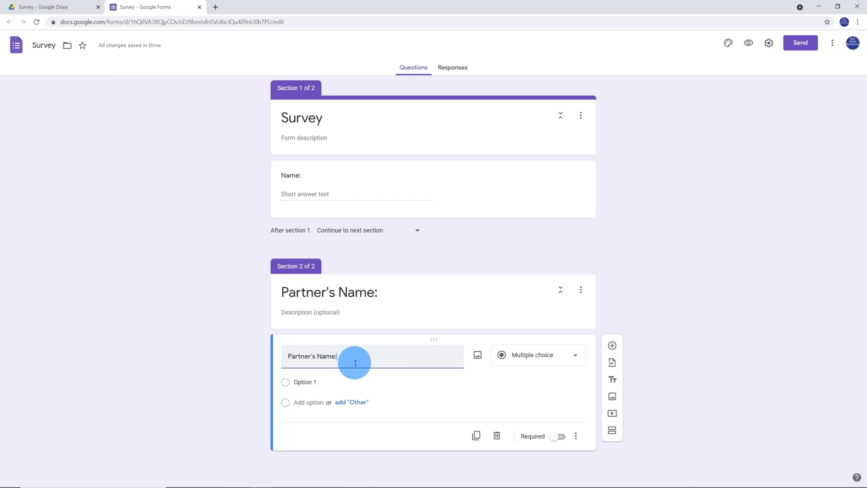
pyautogui.click(487, 390)
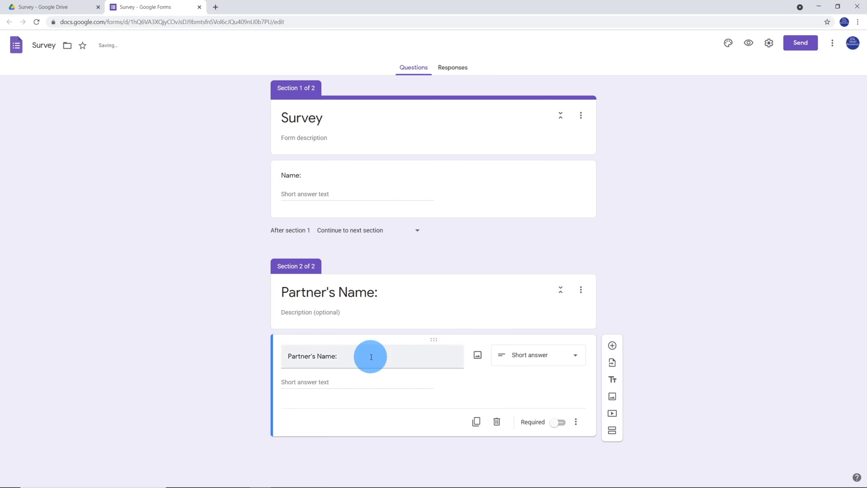
# - Add a third section after the partner question and title it "Survey Pt.1"
pyautogui.click(613, 431)
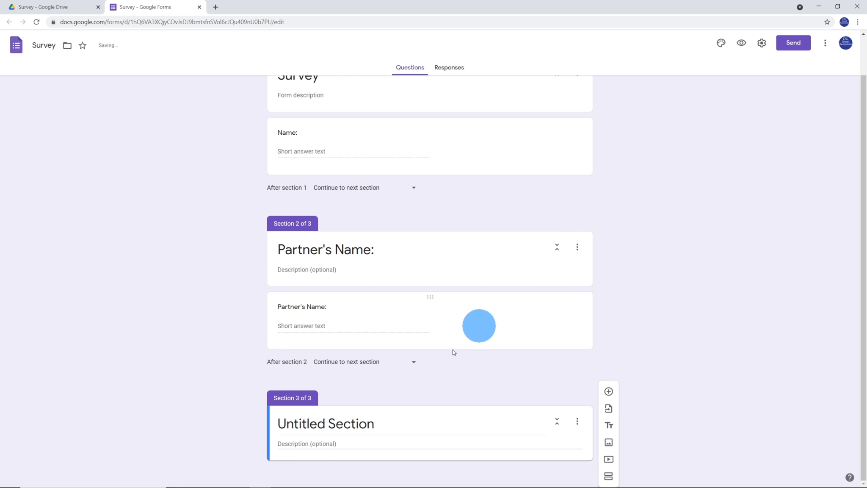
pyautogui.tripleClick(377, 421)
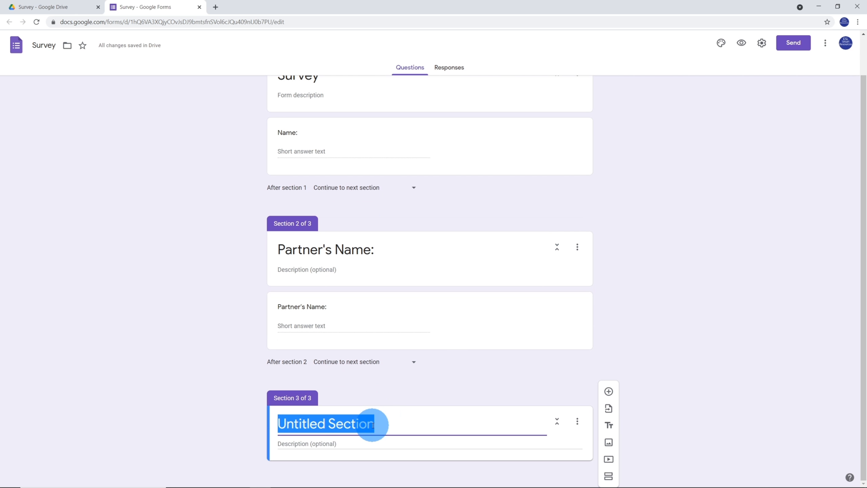
pyautogui.write('Sur')
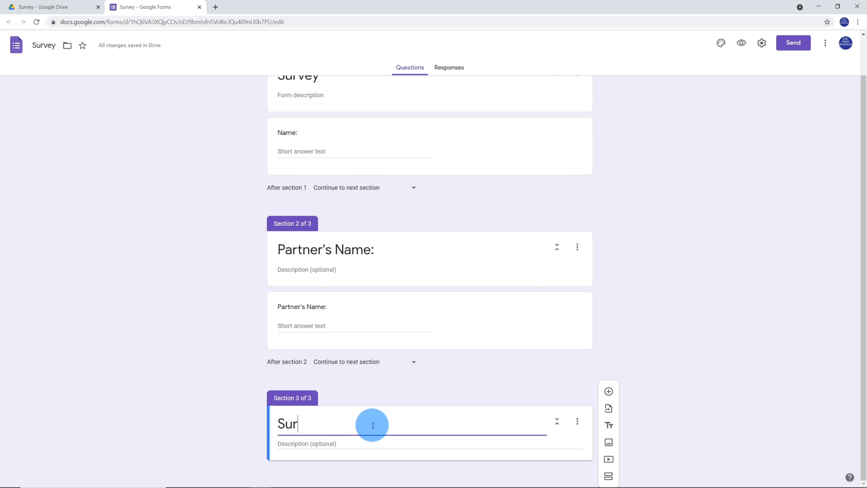
pyautogui.write('vey Pt')
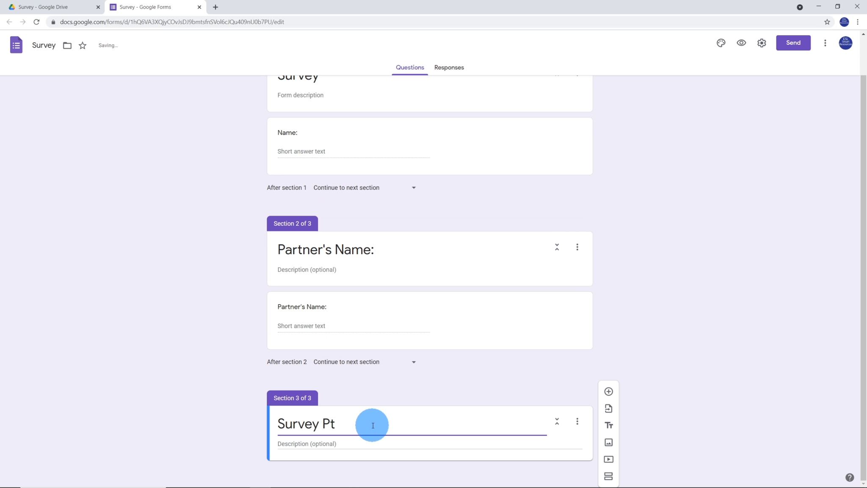
pyautogui.write('.1')
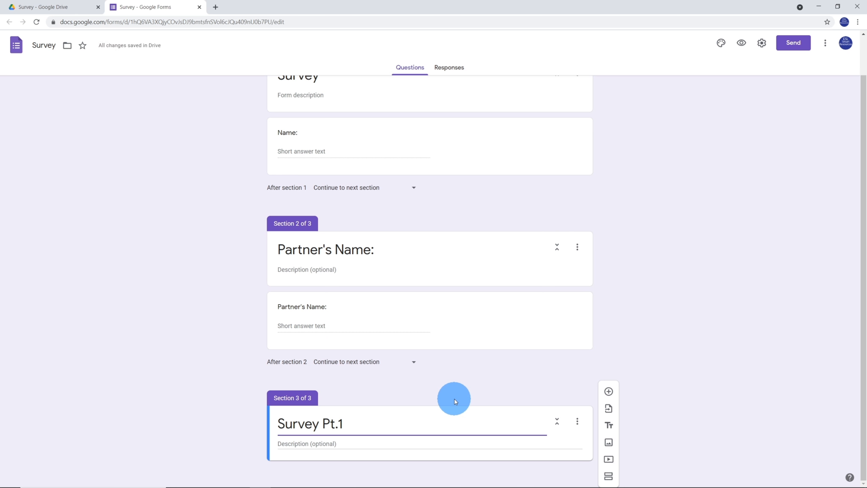
# - Add the question "What is your favorite food?" to the Survey Pt.1 section and make it multiple choice
pyautogui.click(609, 392)
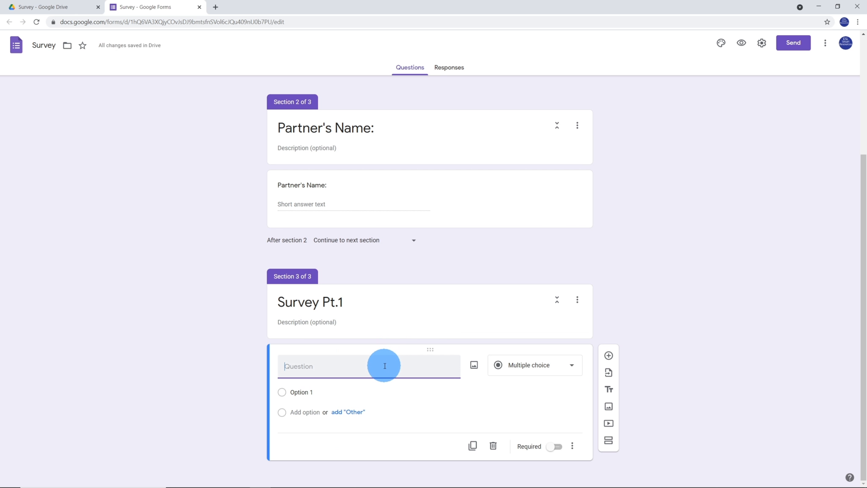
pyautogui.write('What is your favorite')
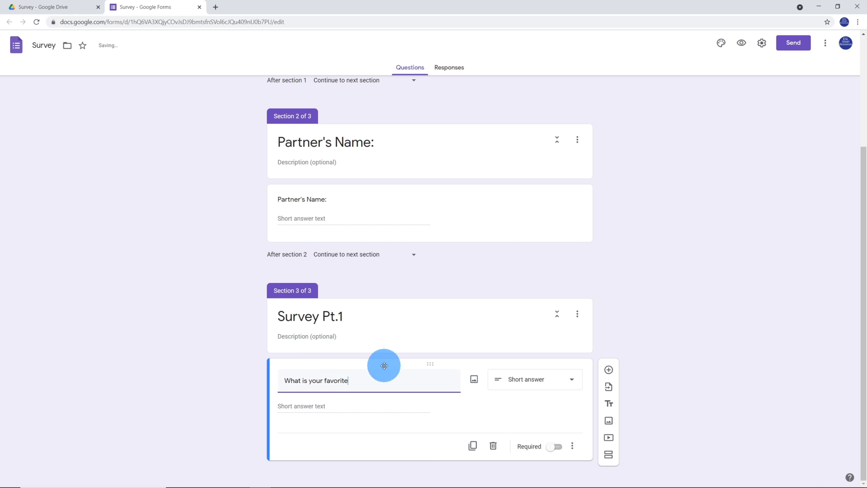
pyautogui.write(' food?')
pyautogui.click(569, 379)
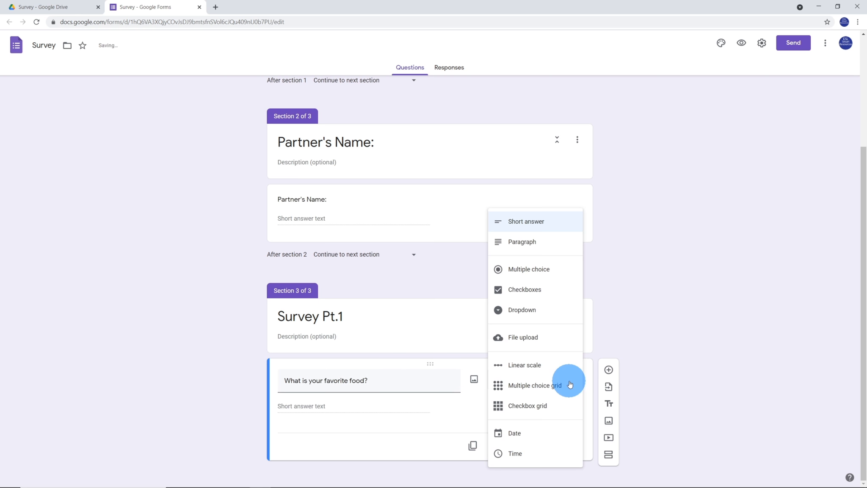
pyautogui.click(533, 270)
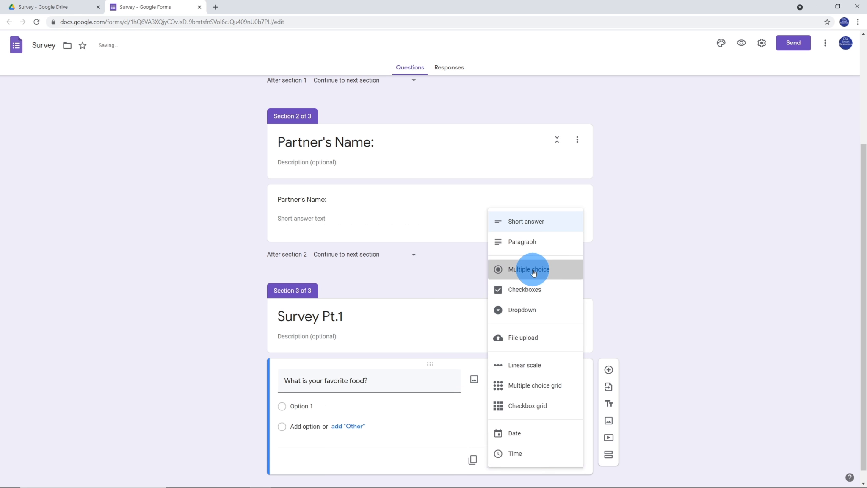
# - Enter Chicken, Steak and Pizza as the first three answer options of the favorite food question
pyautogui.click(303, 405)
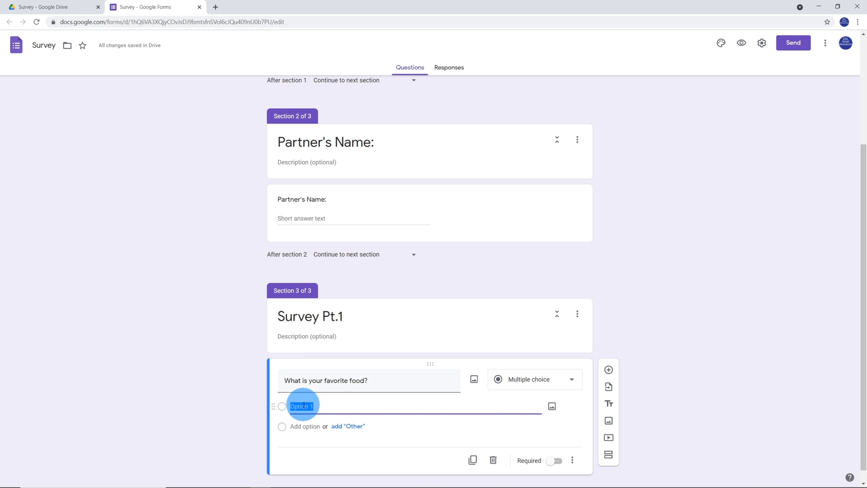
pyautogui.write('qhicken')
pyautogui.click(304, 426)
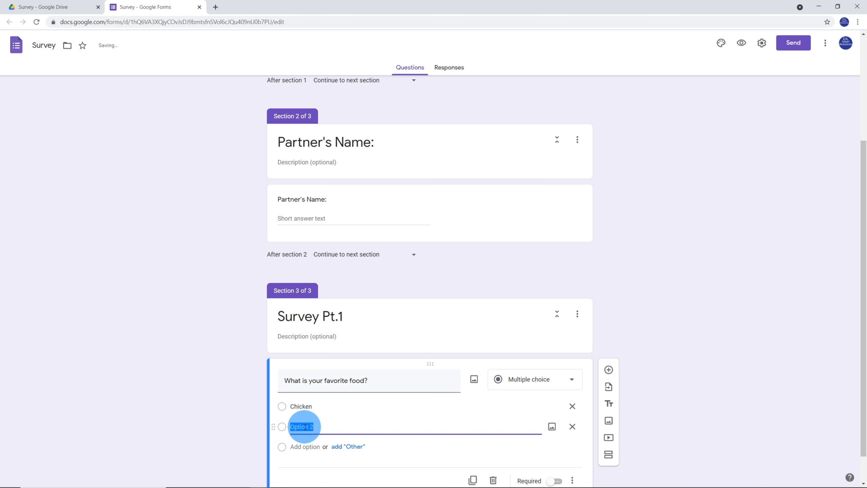
pyautogui.write('Steak')
pyautogui.click(304, 446)
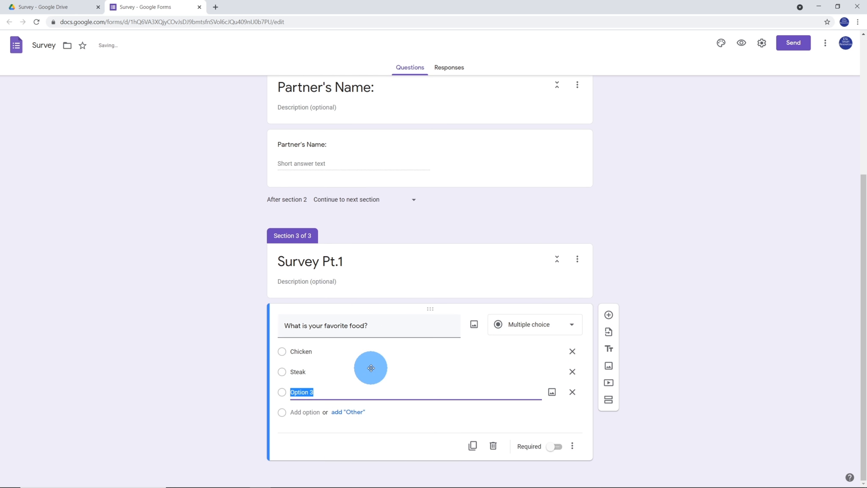
pyautogui.write('Pizza')
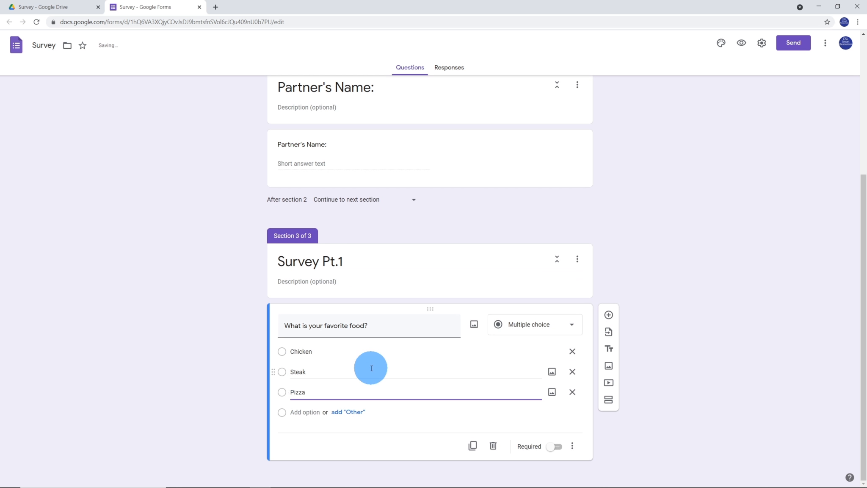
# - Add Burger, Pasta and Curry as further answer options to the favorite food question
pyautogui.click(306, 412)
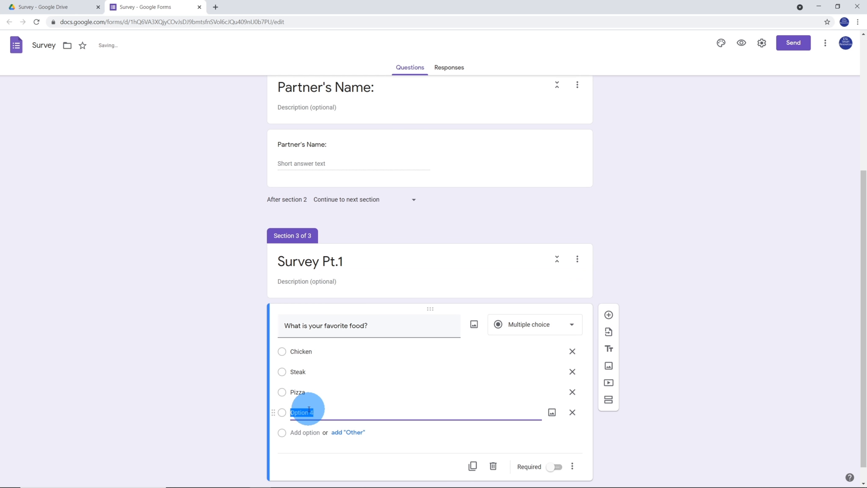
pyautogui.write('Burger')
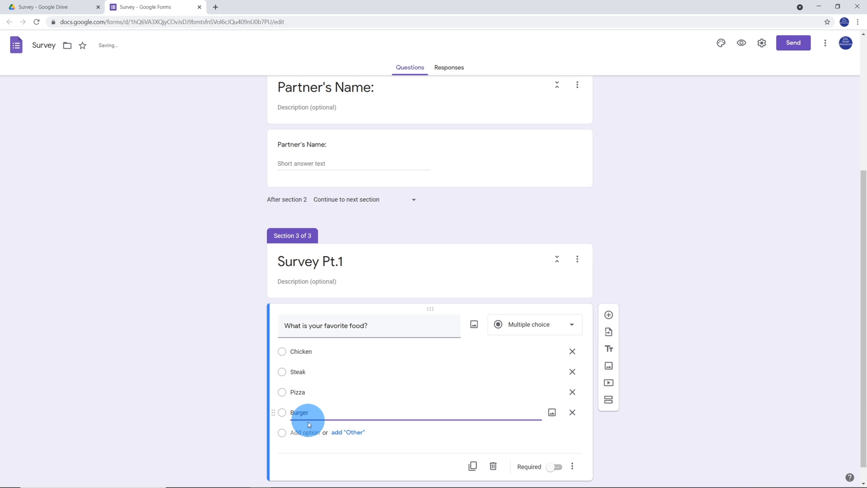
pyautogui.click(304, 432)
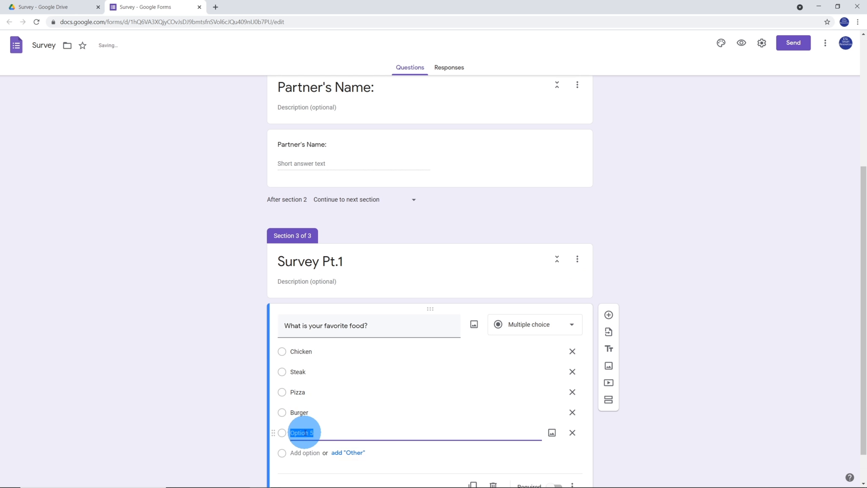
pyautogui.write('Pasta')
pyautogui.click(305, 452)
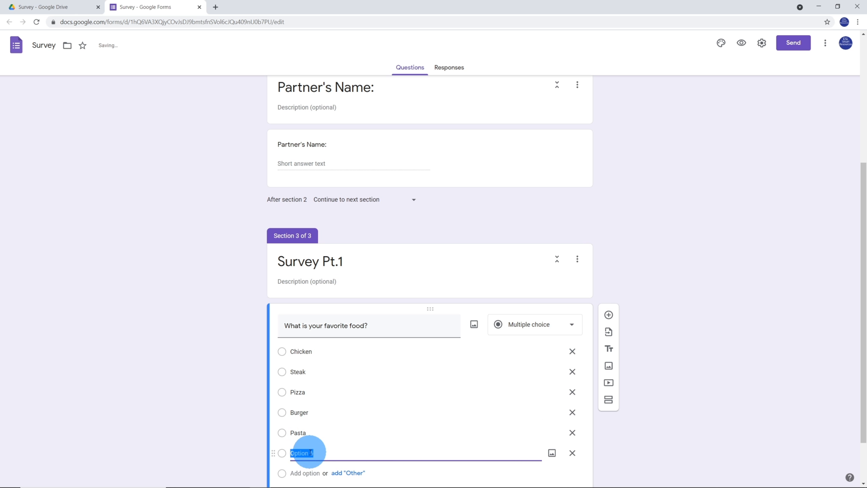
pyautogui.write('Curry')
# - Add an "Other" choice after Curry in the favorite food question, leaving no blank seventh option
pyautogui.scroll(-1, 310, 449)
pyautogui.click(309, 412)
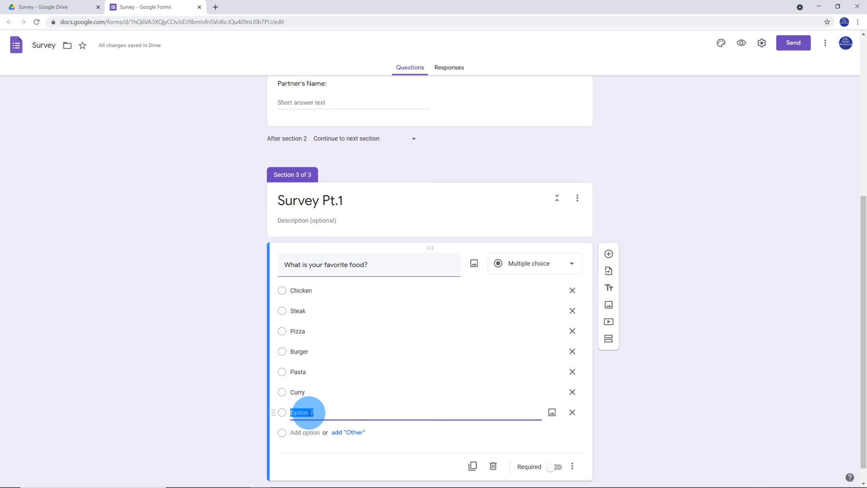
pyautogui.click(572, 411)
pyautogui.click(359, 412)
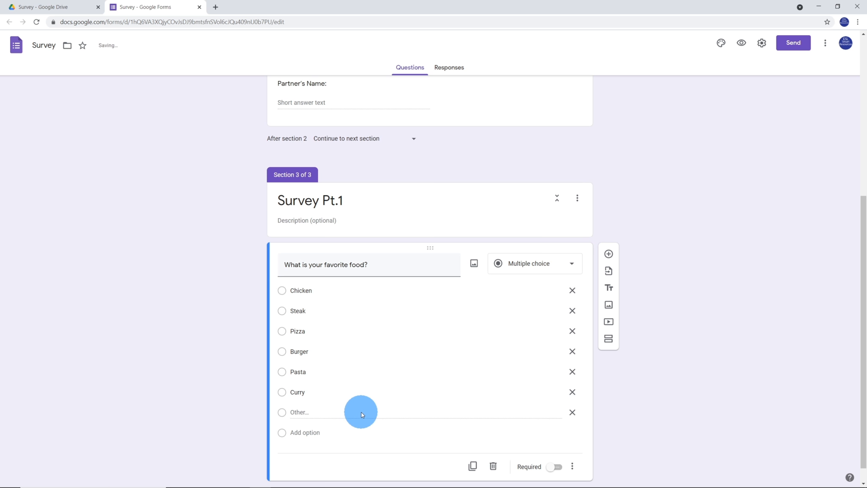
pyautogui.scroll(-1, 519, 365)
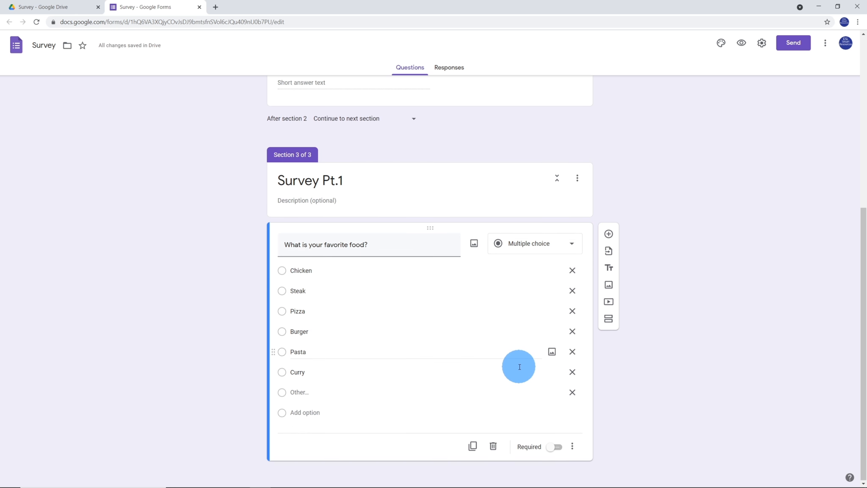
# - Add the question "Who is your favorite K-pop star / group?" below the favorite food question
pyautogui.click(608, 234)
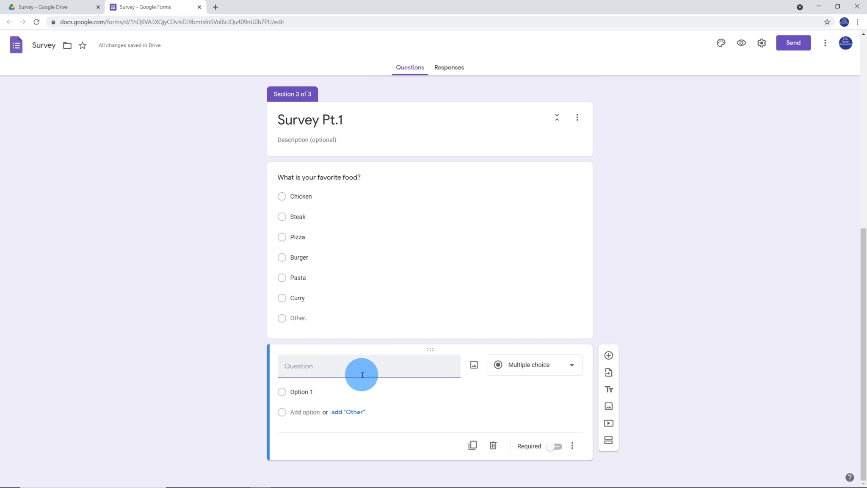
pyautogui.write('Who is your favorite K-pop')
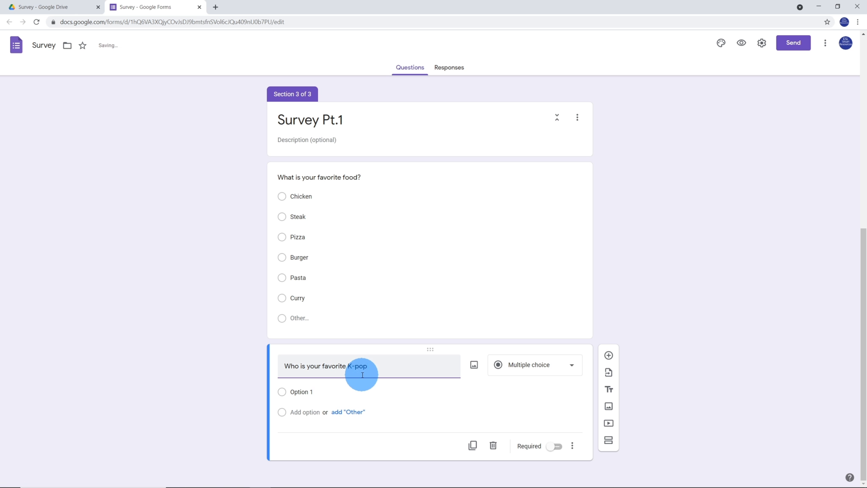
pyautogui.write(' star / group?')
# - Enter BTS and EXO as the first two answer options of the K-pop question
pyautogui.click(315, 390)
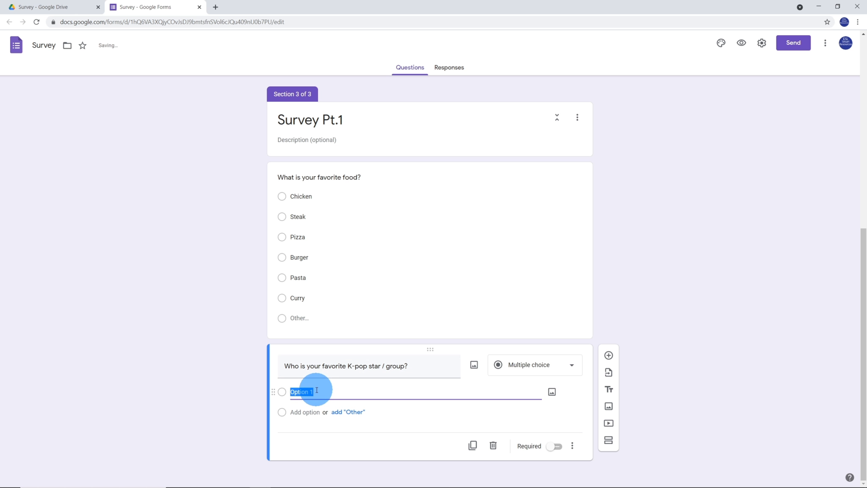
pyautogui.write('BTS')
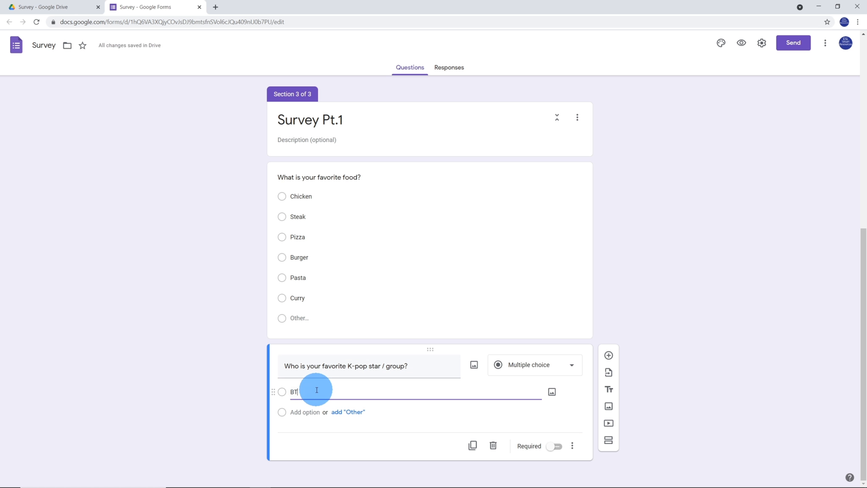
pyautogui.click(311, 416)
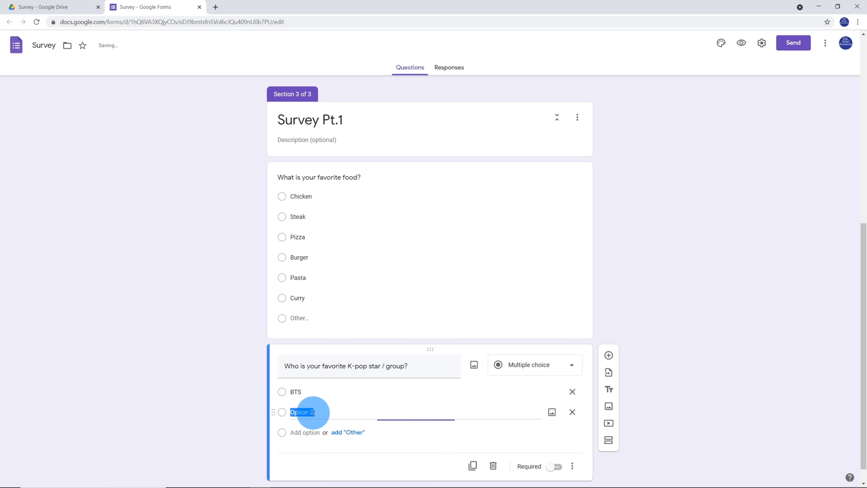
pyautogui.write('EXO')
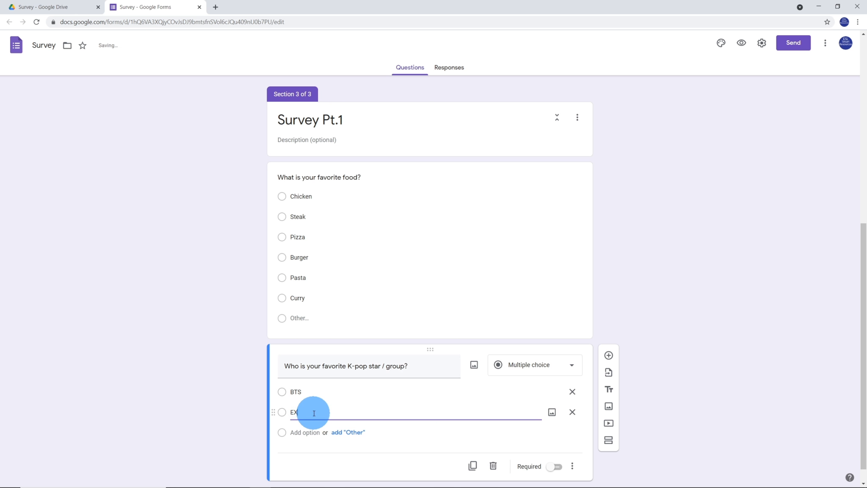
# - Add Big Bang and Girl's Generation as the third and fourth answer options of the K-pop question
pyautogui.click(314, 432)
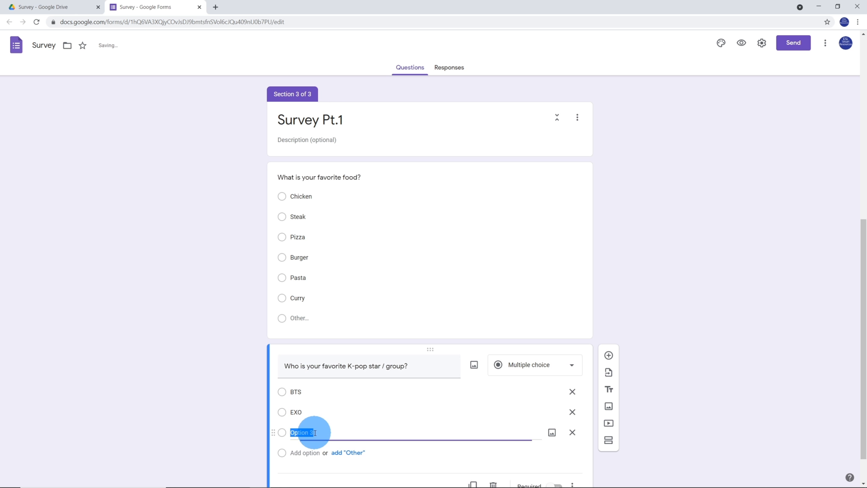
pyautogui.write('Big Bang')
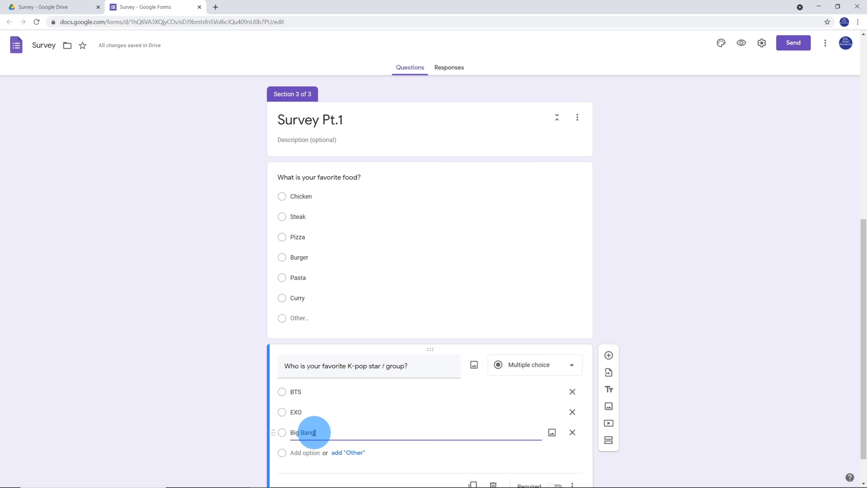
pyautogui.scroll(-1, 315, 429)
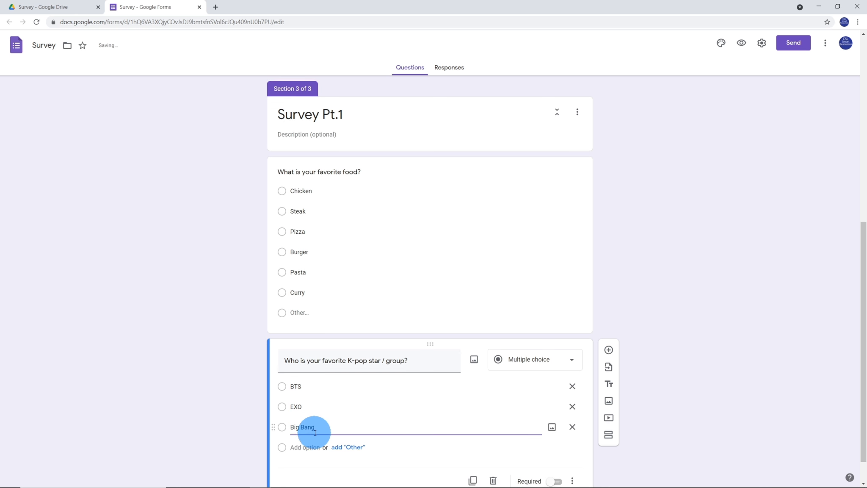
pyautogui.click(314, 412)
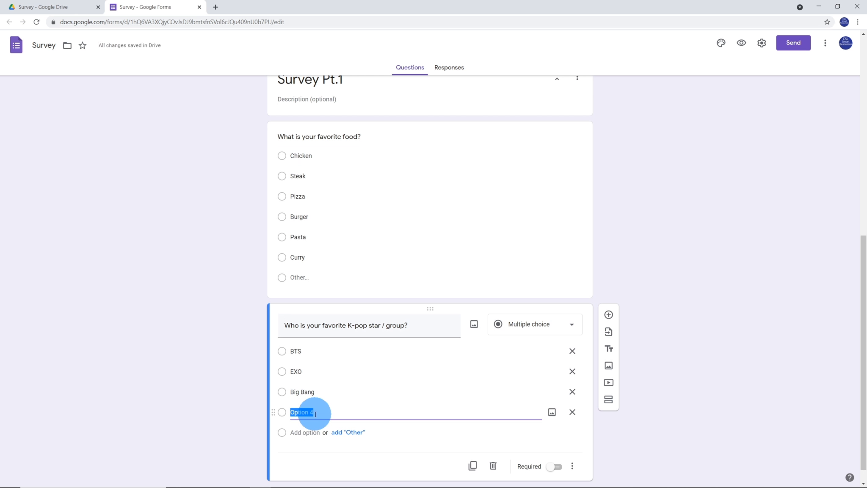
pyautogui.write('Girl')
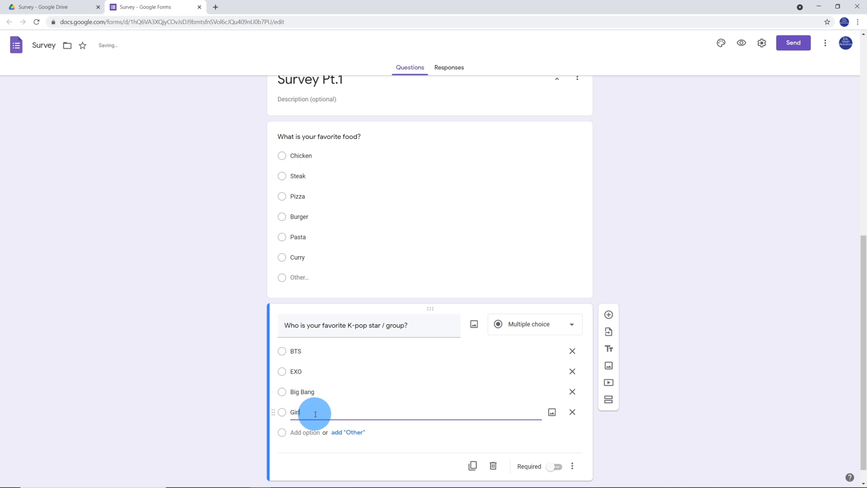
pyautogui.write("'s Generation")
# - Add Blackpink and SuperM as further answer options below Girl's Generation in the K-pop question
pyautogui.scroll(-1, 315, 414)
pyautogui.click(311, 412)
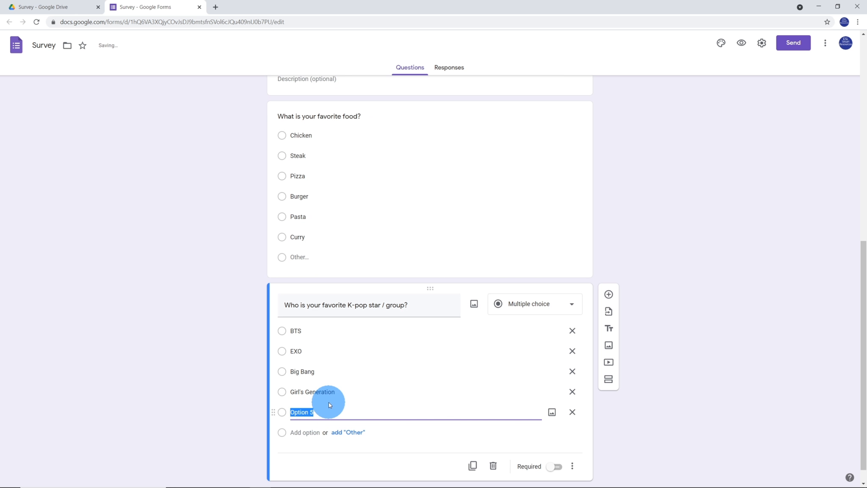
pyautogui.write('Blackpink')
pyautogui.press('Return')
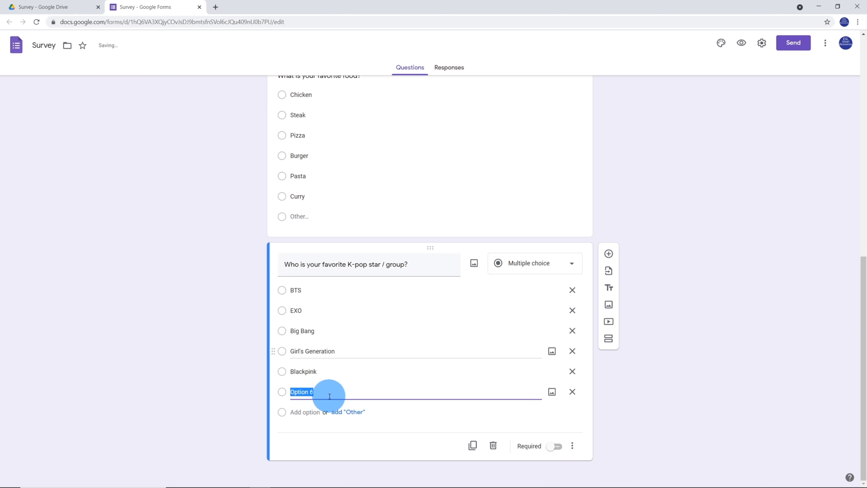
pyautogui.write('S')
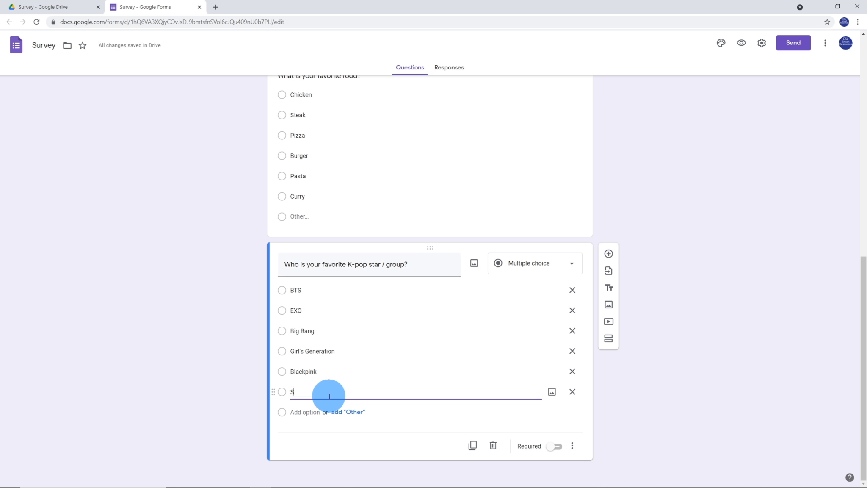
pyautogui.write('uperM')
pyautogui.click(589, 420)
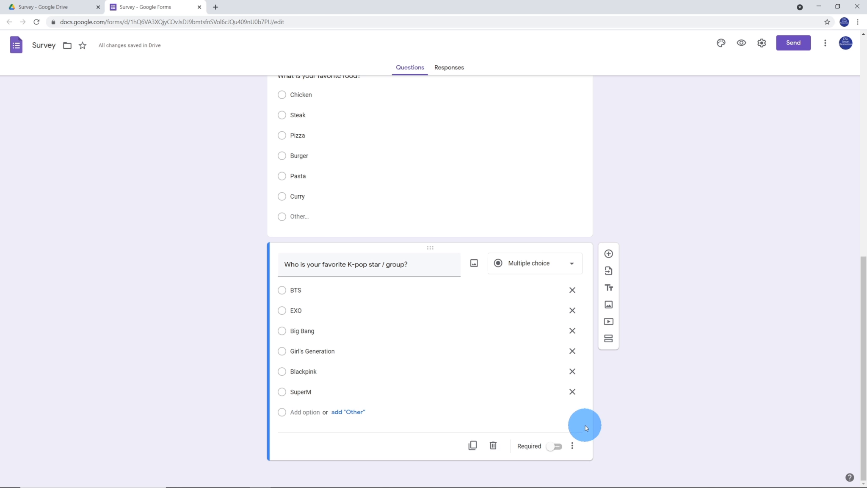
# - Add a new section after the K-pop question and give that question an "Other" choice below SuperM
pyautogui.click(609, 338)
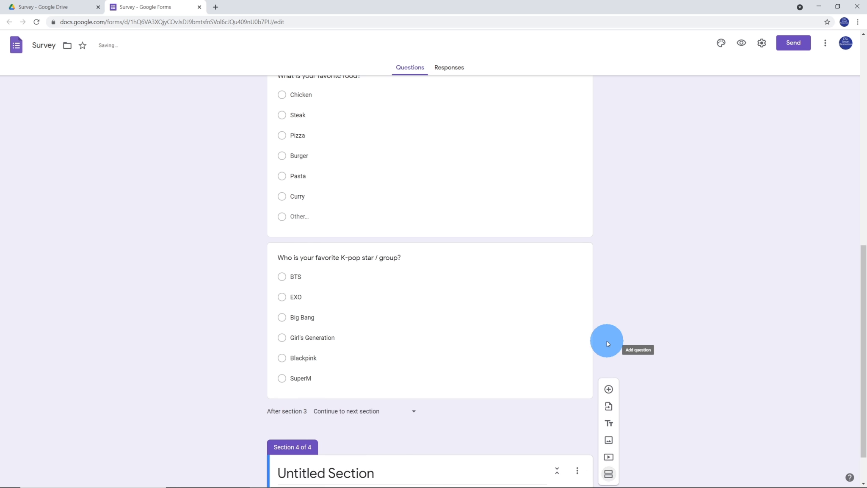
pyautogui.click(367, 421)
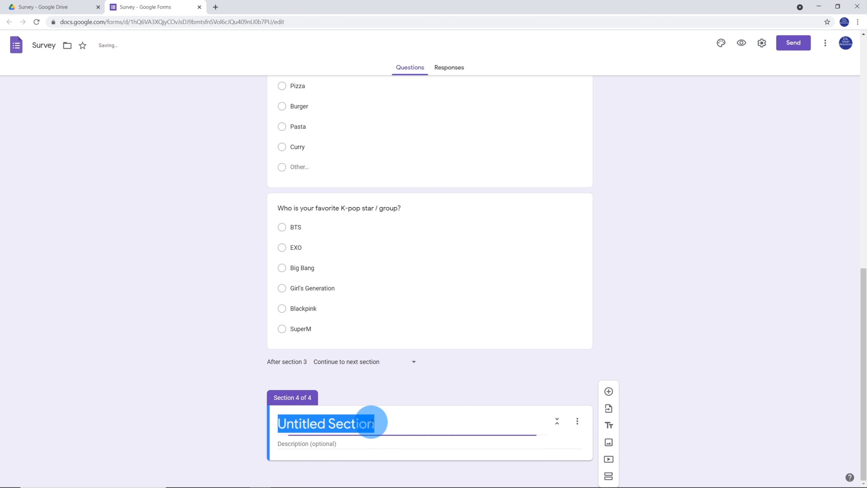
pyautogui.click(536, 338)
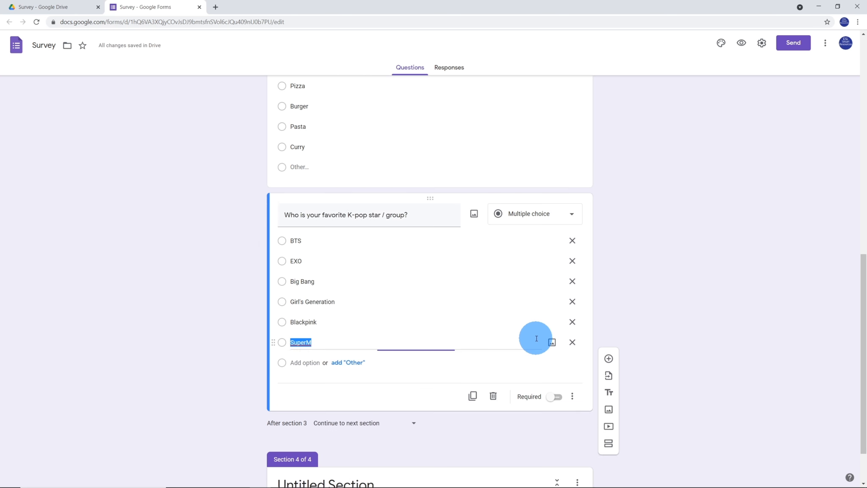
pyautogui.click(350, 362)
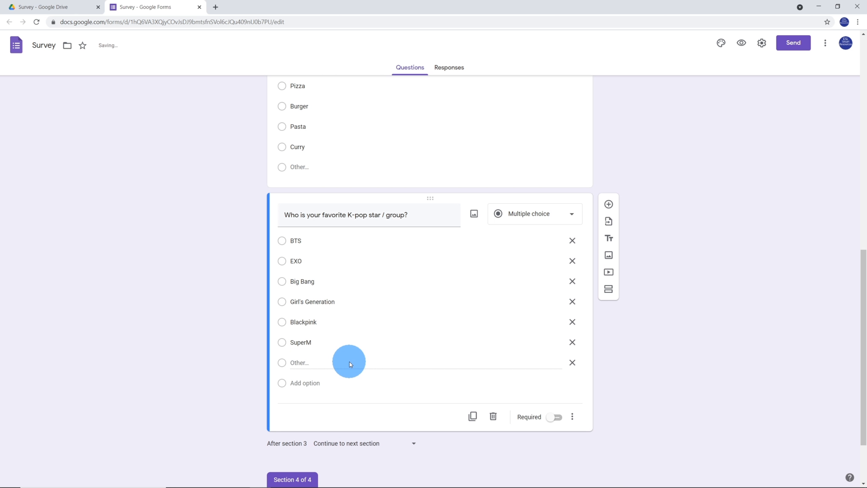
# - Title the fourth section "Survey Pt.2" and add the short-answer question "How tall are you?" to it
pyautogui.scroll(-2, 505, 380)
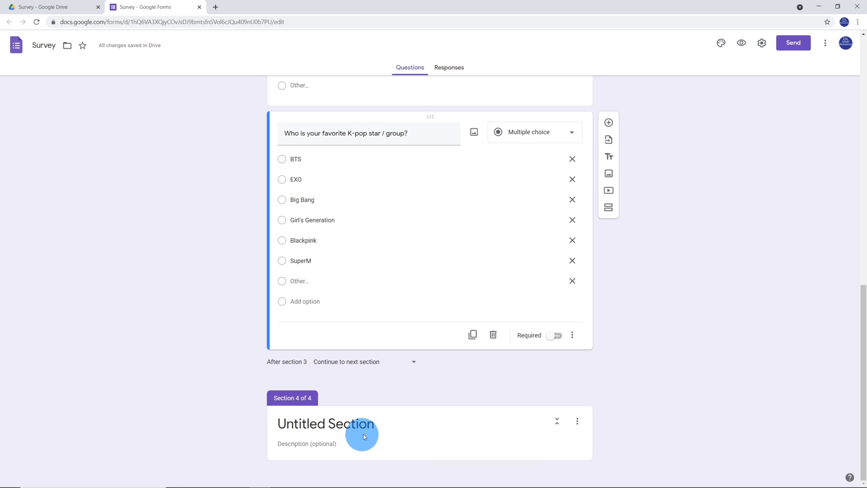
pyautogui.click(372, 423)
pyautogui.write('Sur')
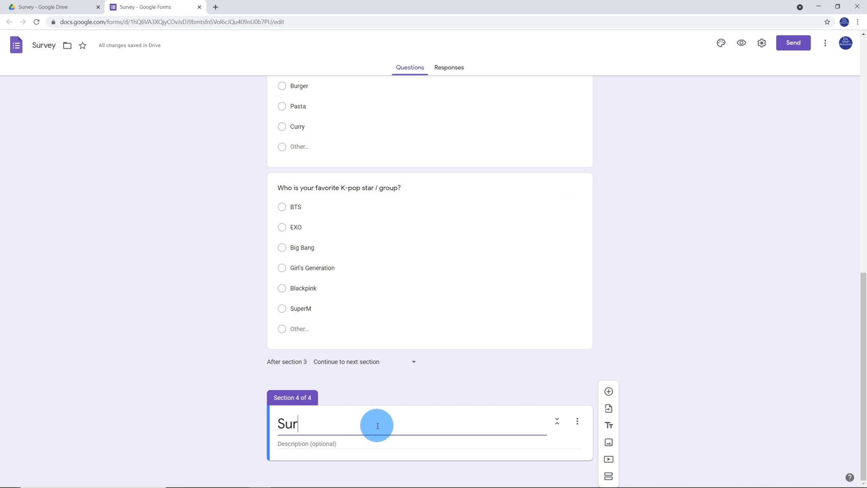
pyautogui.write('vey Pt.2')
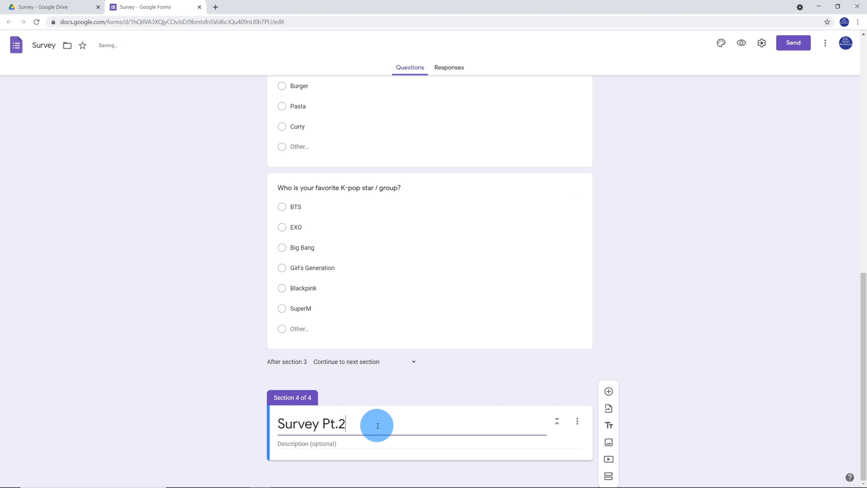
pyautogui.click(608, 391)
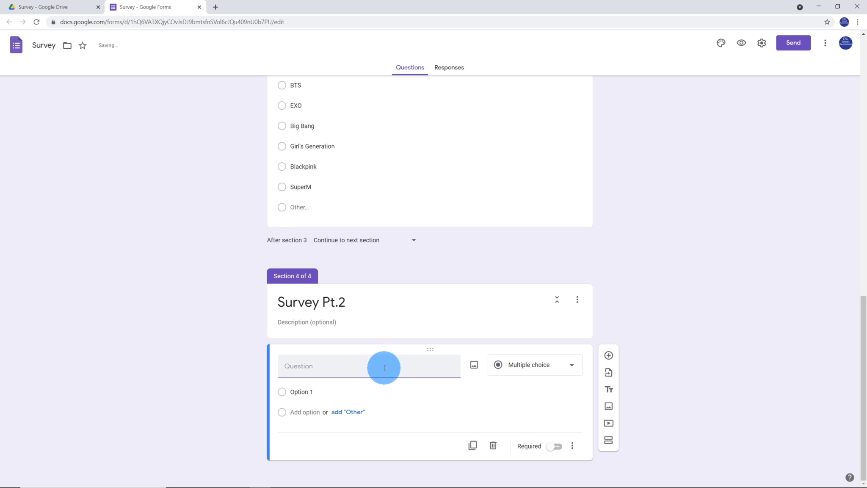
pyautogui.write('How tall are you?')
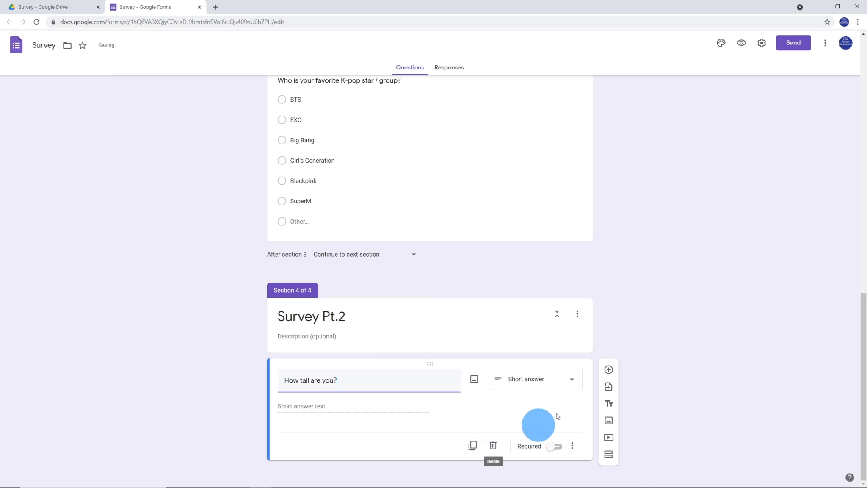
# - Add the question "How old are you?" below the height question and make it a short-answer question
pyautogui.click(608, 370)
pyautogui.click(389, 366)
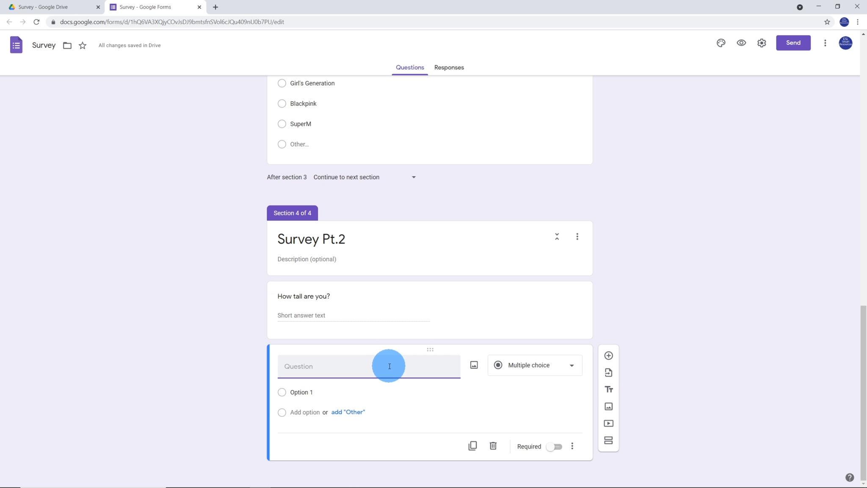
pyautogui.write('How old are y')
pyautogui.write('ou')
pyautogui.click(511, 392)
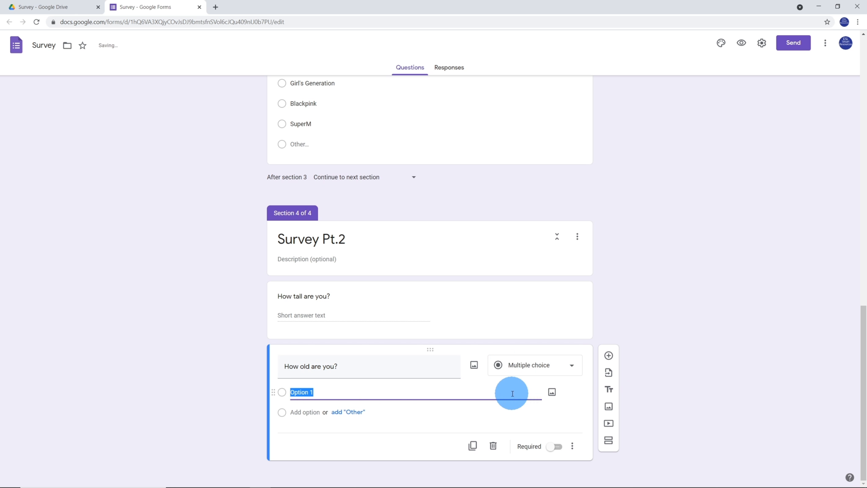
pyautogui.click(532, 373)
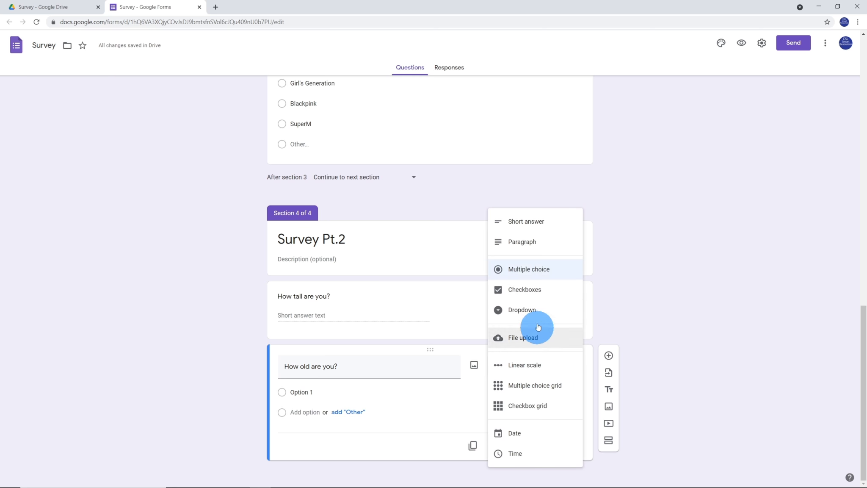
pyautogui.click(536, 221)
# - Add the time-type question "What time did you go to bed last night?" below the age question
pyautogui.click(608, 370)
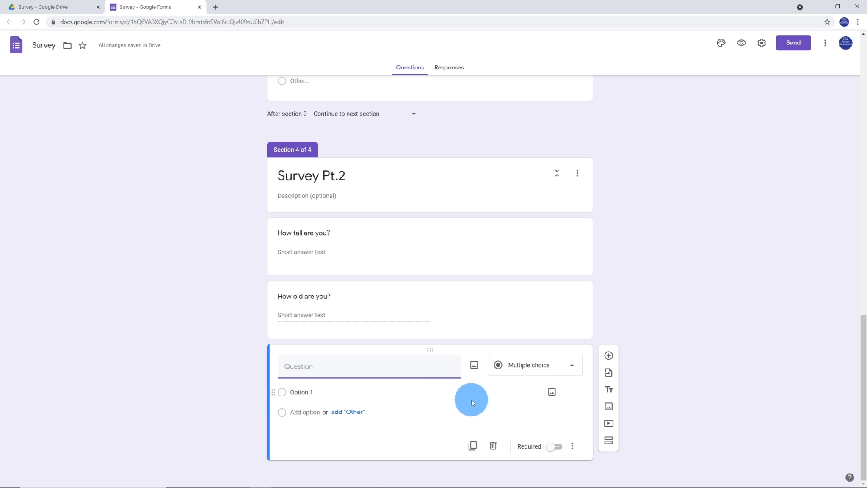
pyautogui.write('What time did you ')
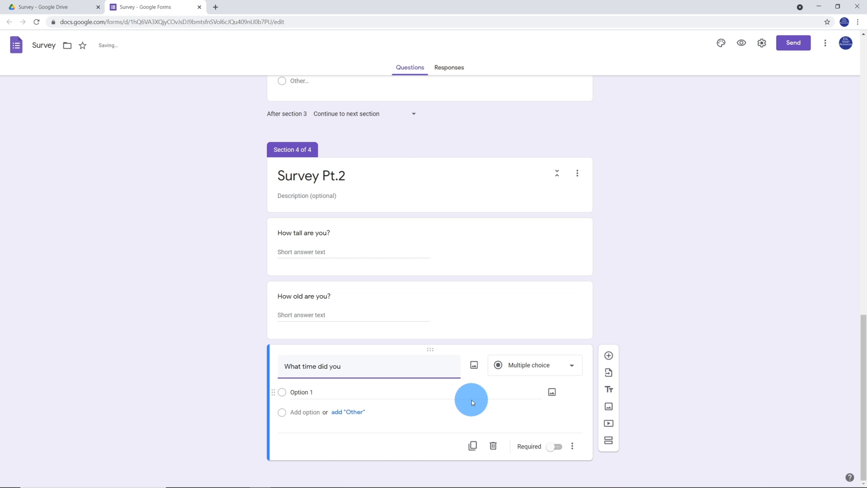
pyautogui.write('g')
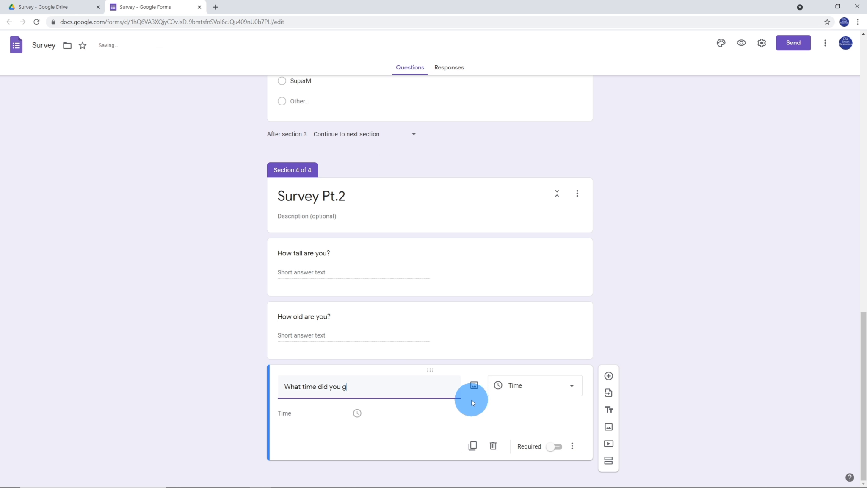
pyautogui.write('o to bed last night?')
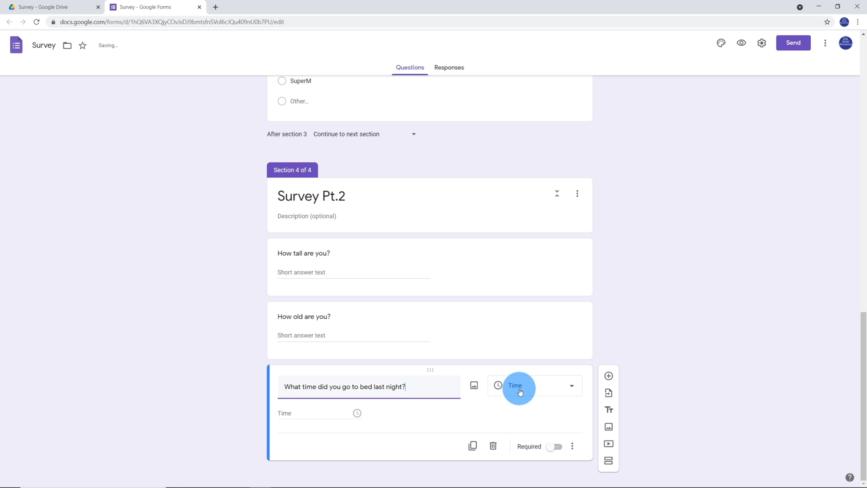
pyautogui.click(438, 417)
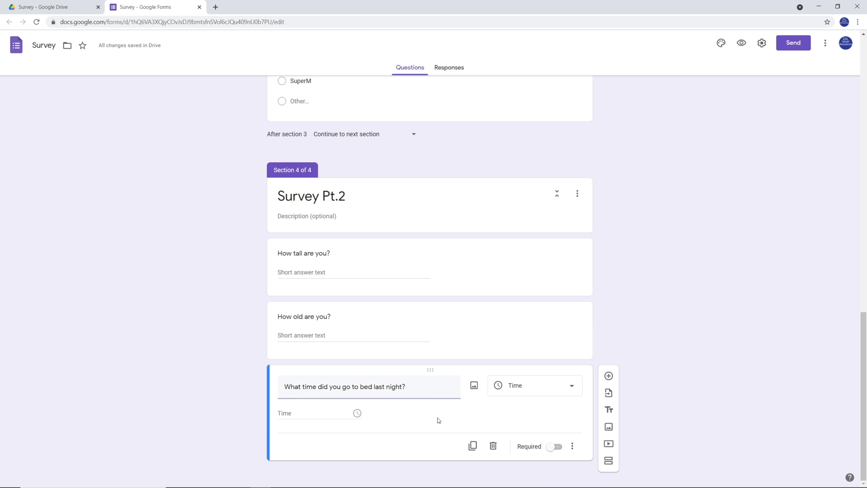
# - Add the time-type question "What time did you wake up this morning?" below the bedtime question
pyautogui.click(608, 376)
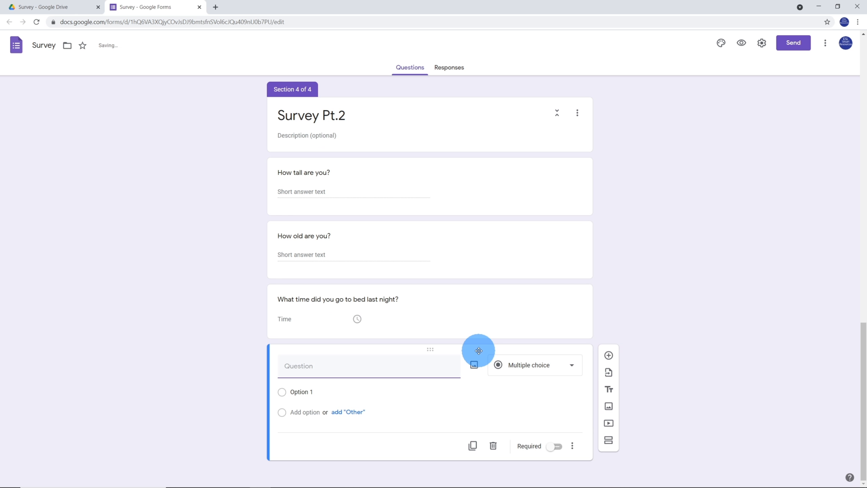
pyautogui.write('What time did you wake up ')
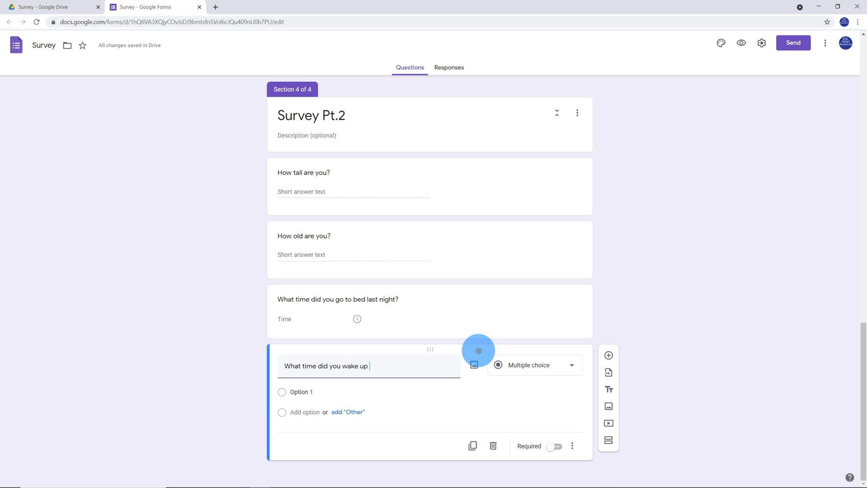
pyautogui.write('this morning?')
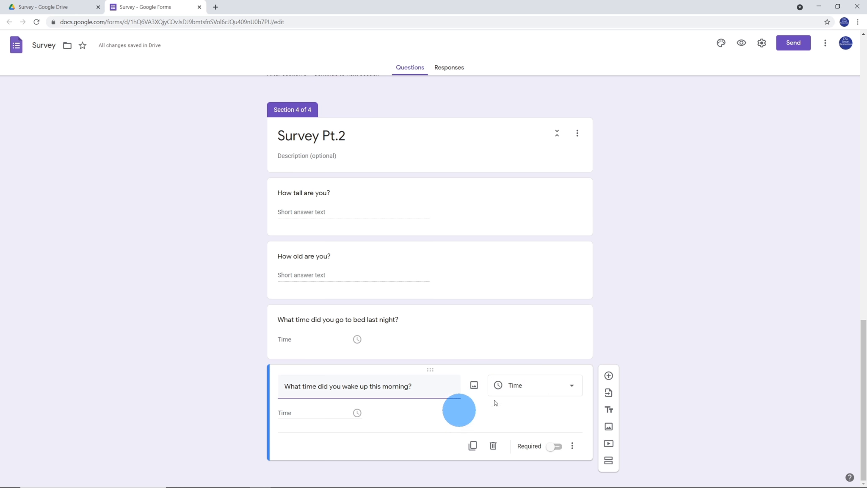
# - Add the question "How far do you live from school?" at the end of Survey Pt.2 as a short-answer question
pyautogui.click(609, 375)
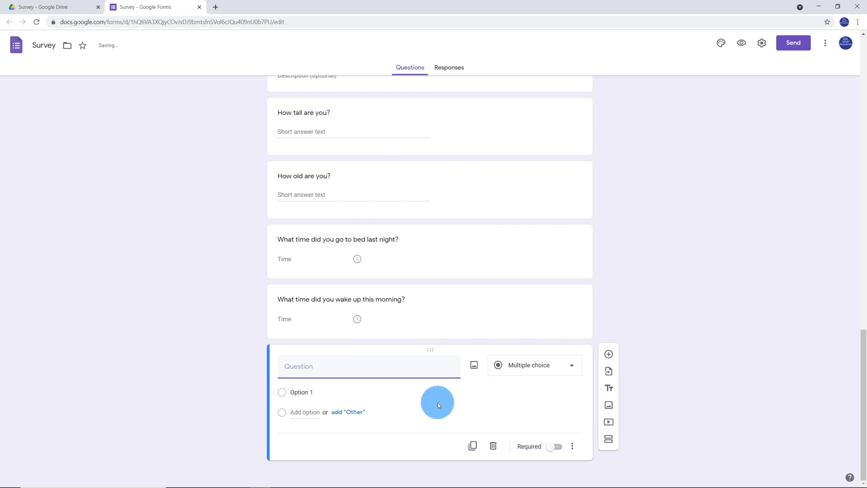
pyautogui.write('How ')
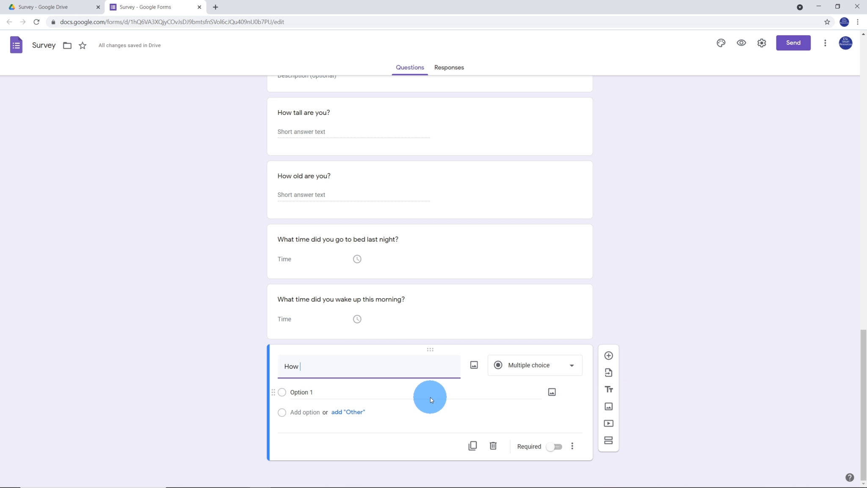
pyautogui.write('far do you live from school?')
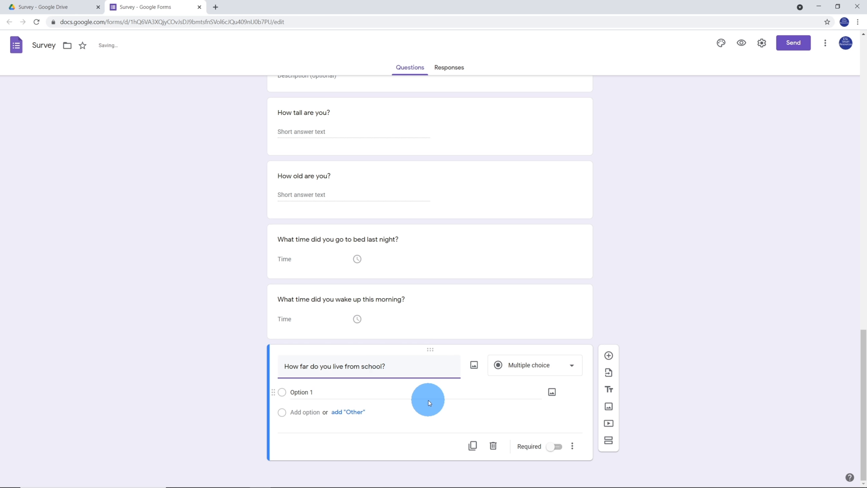
pyautogui.click(566, 367)
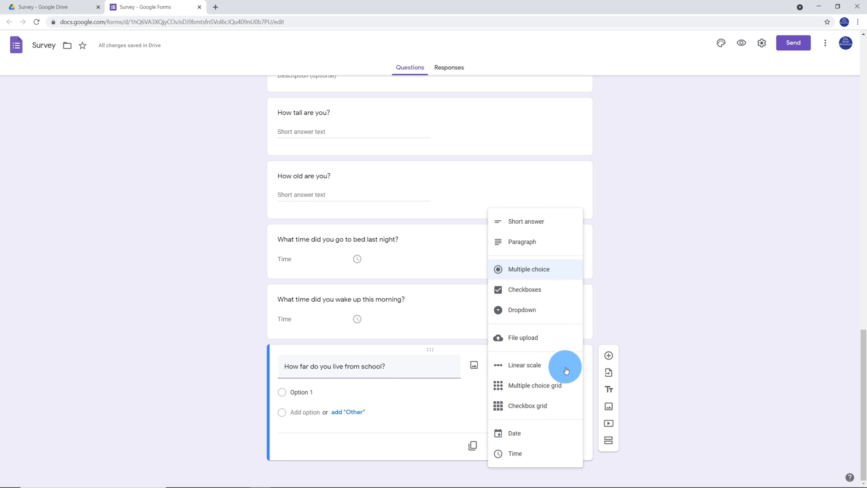
pyautogui.click(542, 221)
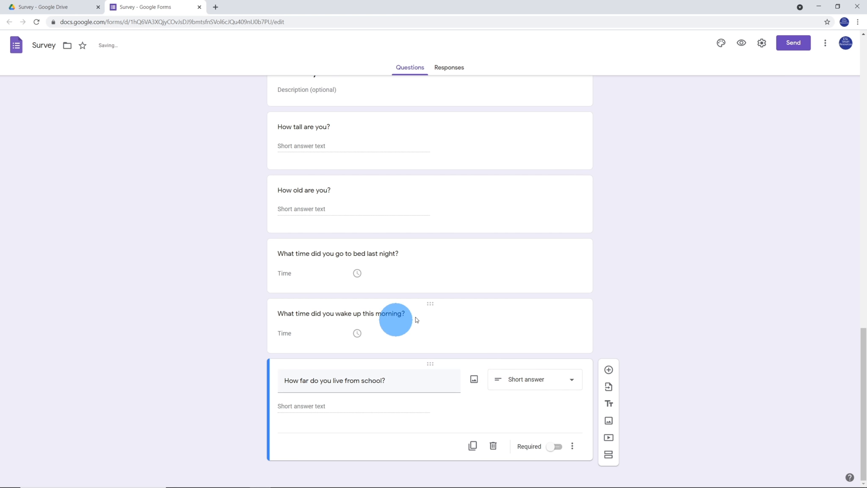
pyautogui.scroll(2, 449, 196)
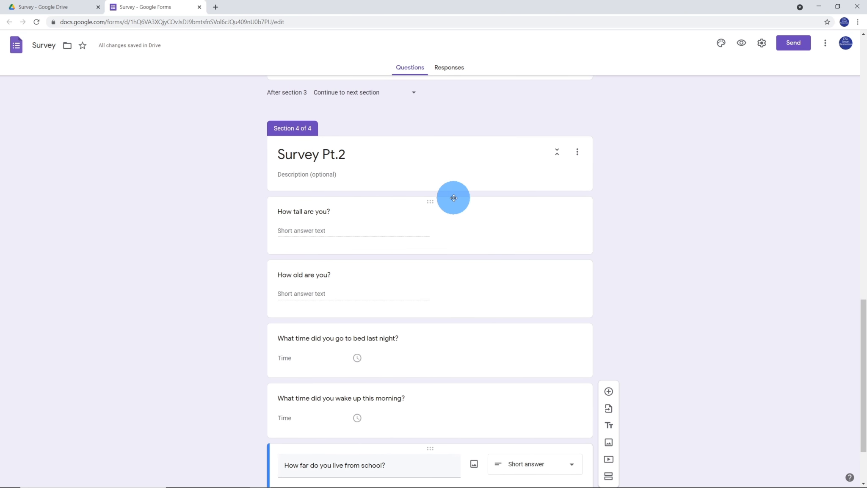
# - Copy the survey's shortened sharing link from the Send form options and close the dialog
pyautogui.scroll(7, 453, 198)
pyautogui.scroll(11, 453, 197)
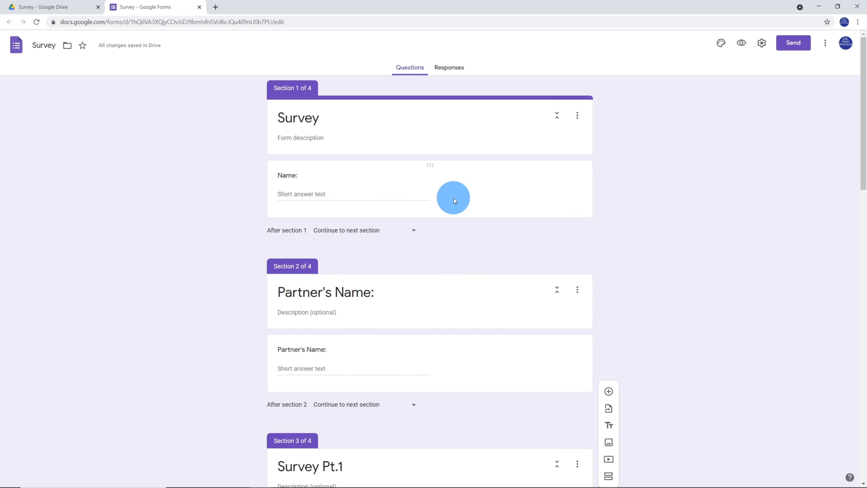
pyautogui.click(794, 44)
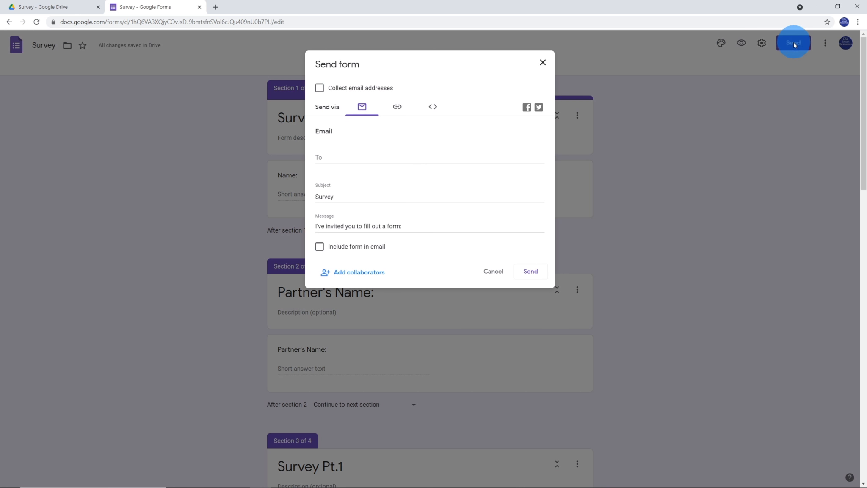
pyautogui.click(397, 109)
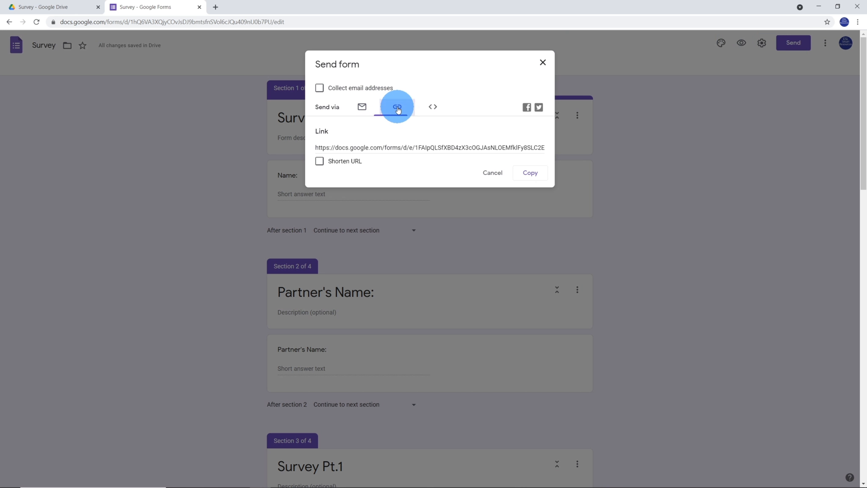
pyautogui.click(320, 162)
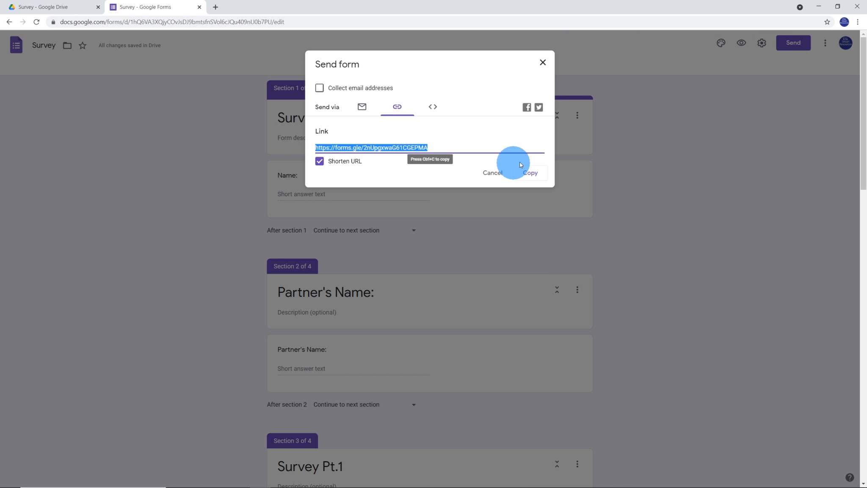
pyautogui.click(528, 177)
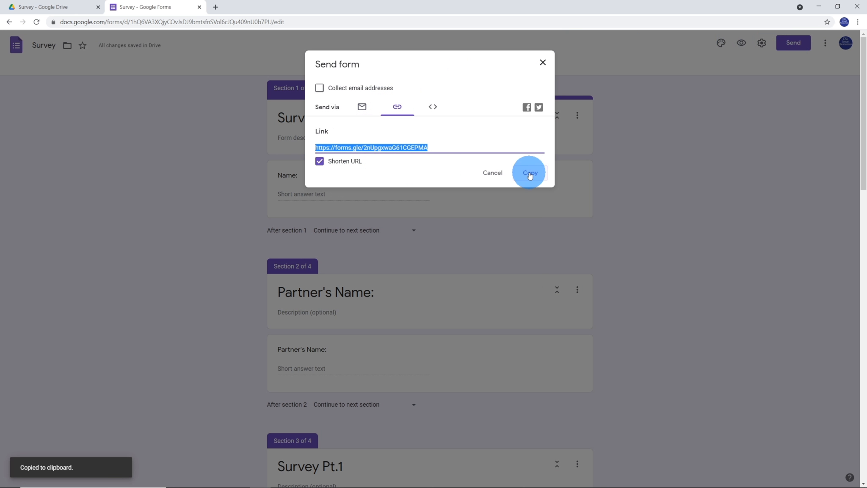
pyautogui.click(543, 63)
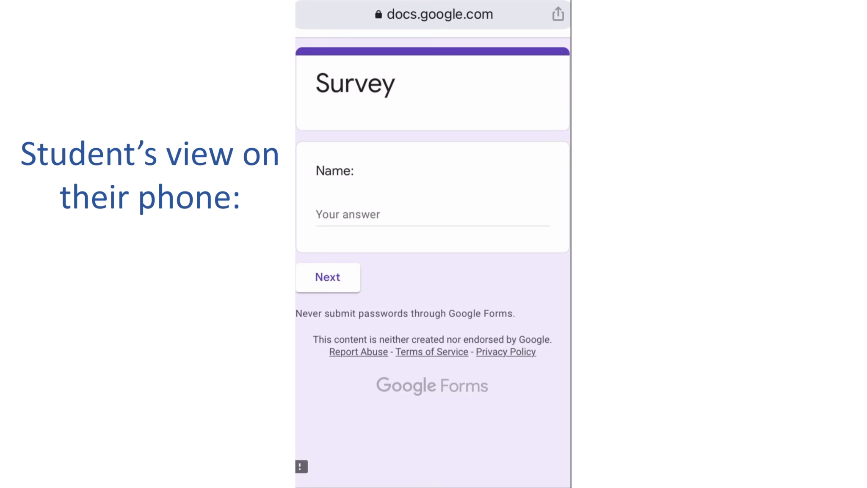
# - In the student's phone view of the survey, enter the student's name and continue to the Partner's Name section
pyautogui.click(423, 214)
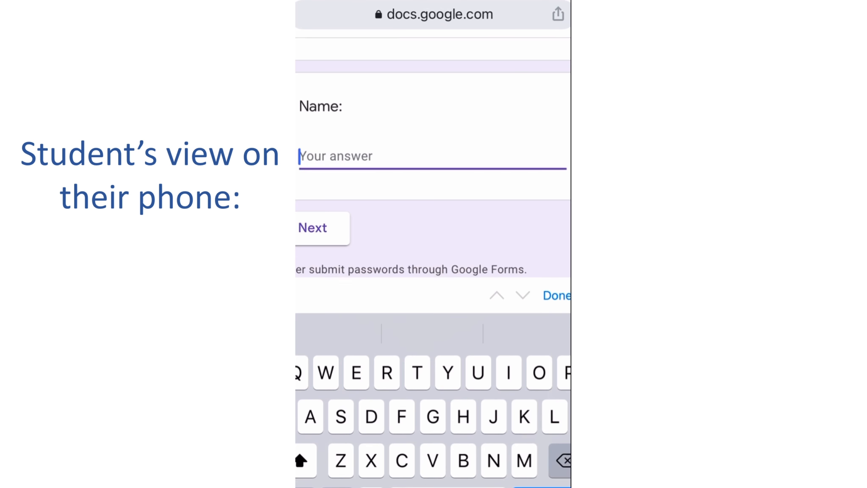
pyautogui.write('Ji ')
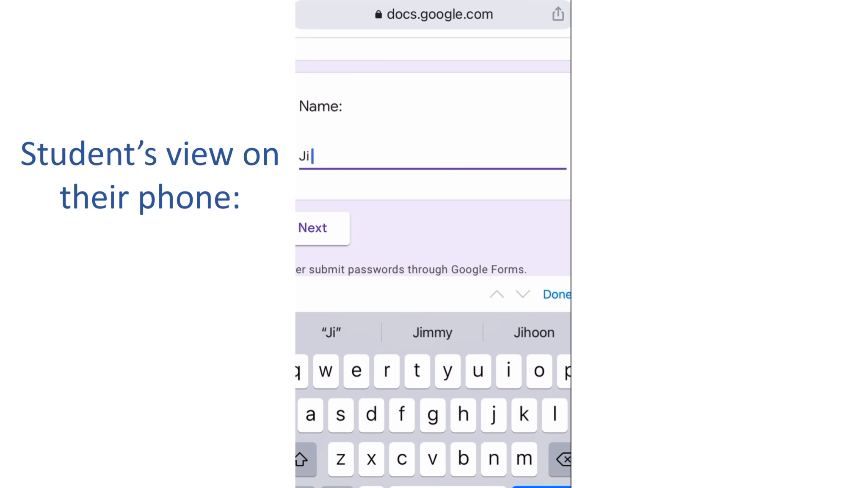
pyautogui.write('Hoon')
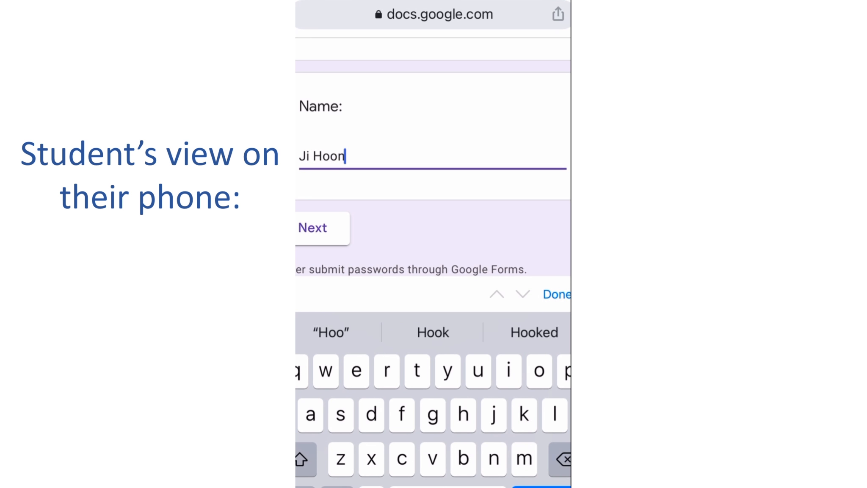
pyautogui.click(556, 294)
pyautogui.click(313, 246)
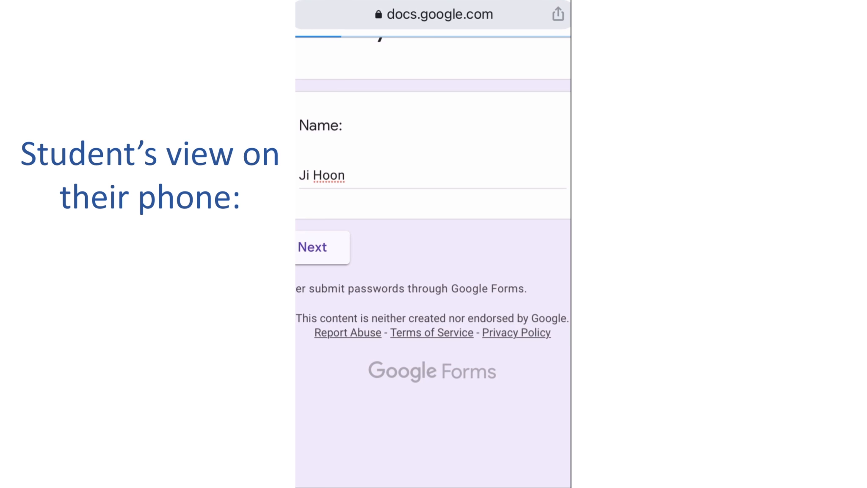
# - Enter the partner's name and continue to Survey Pt.1
pyautogui.click(432, 253)
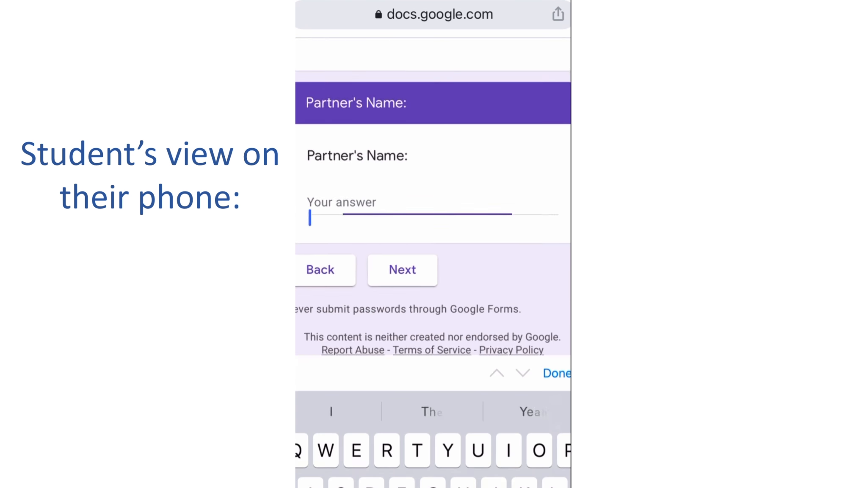
pyautogui.write('P')
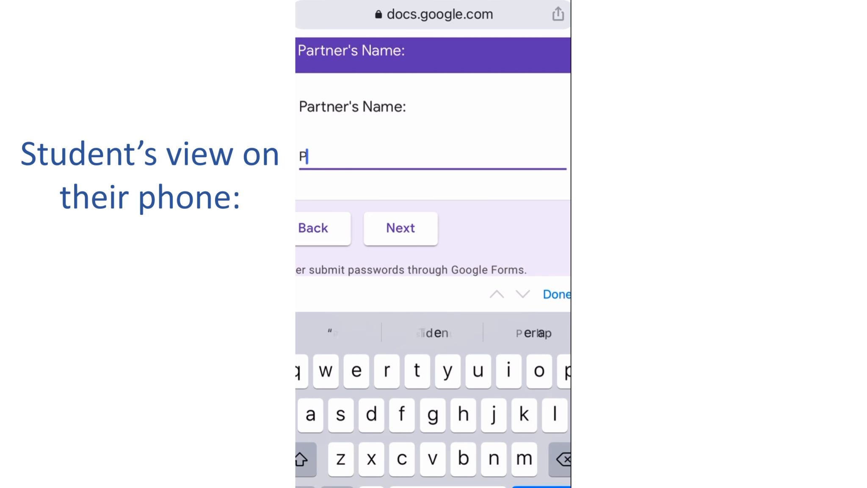
pyautogui.write('uerre')
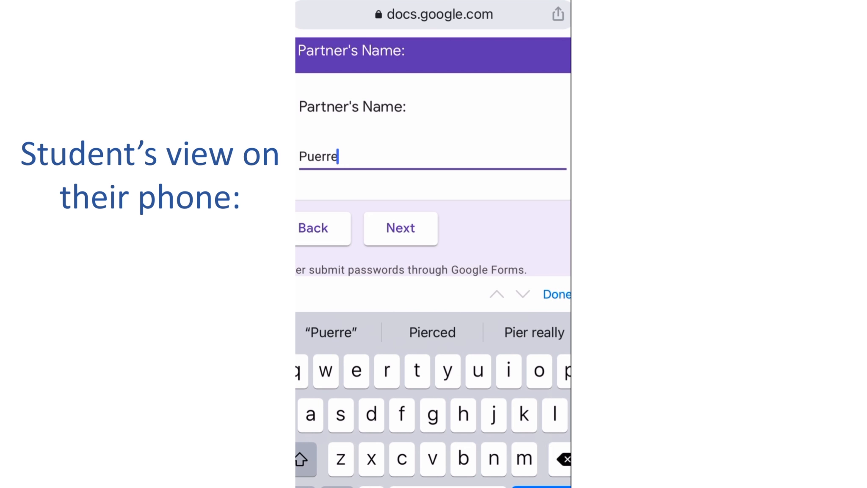
pyautogui.press('BackSpace')
pyautogui.press('BackSpace')
pyautogui.press('BackSpace')
pyautogui.press('BackSpace')
pyautogui.press('BackSpace')
pyautogui.write('ierre')
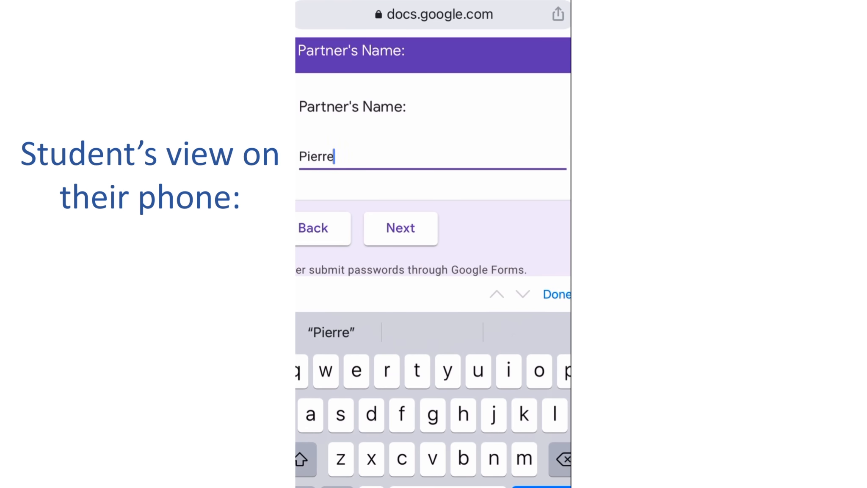
pyautogui.click(400, 228)
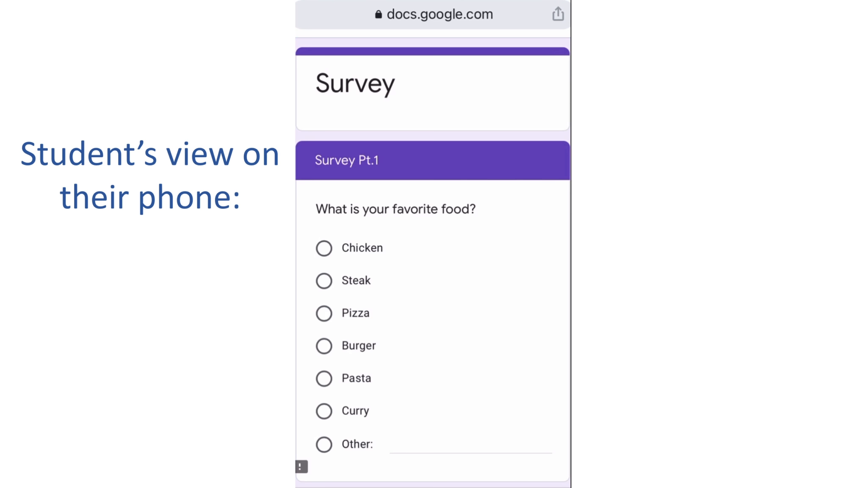
# - Choose Steak as favorite food and Girl's Generation as favorite K-pop group, and continue to Survey Pt.2
pyautogui.scroll(-3, 433, 254)
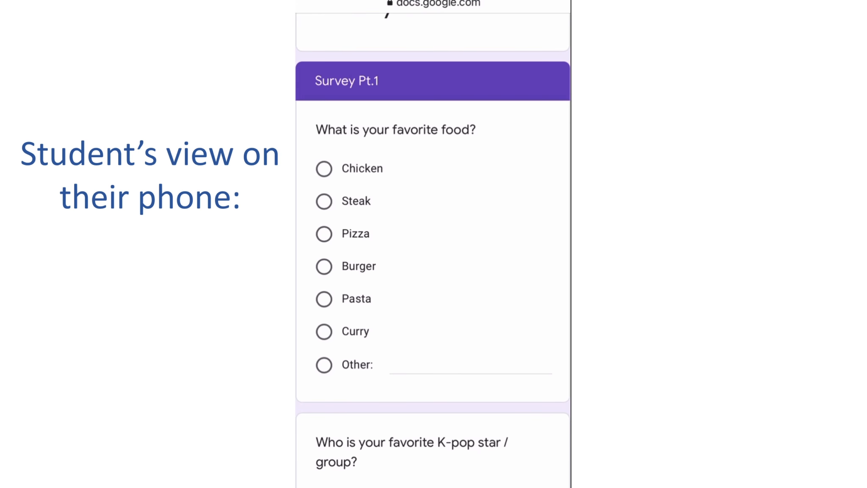
pyautogui.click(324, 201)
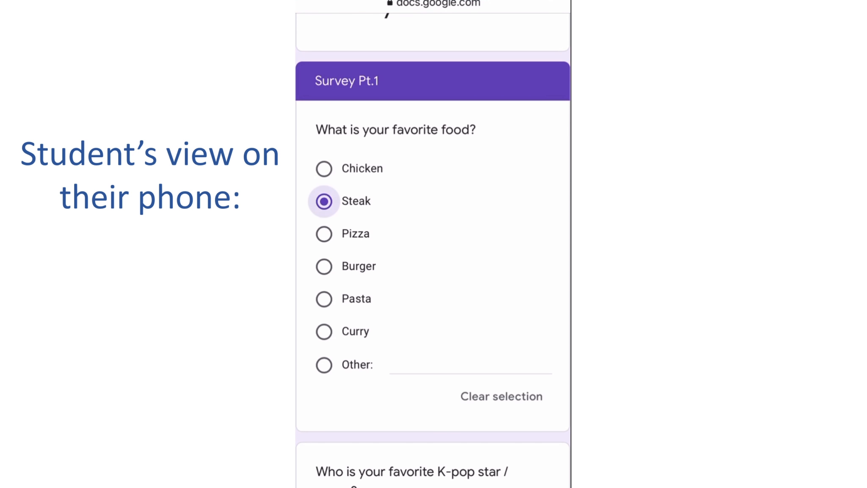
pyautogui.scroll(-7, 433, 254)
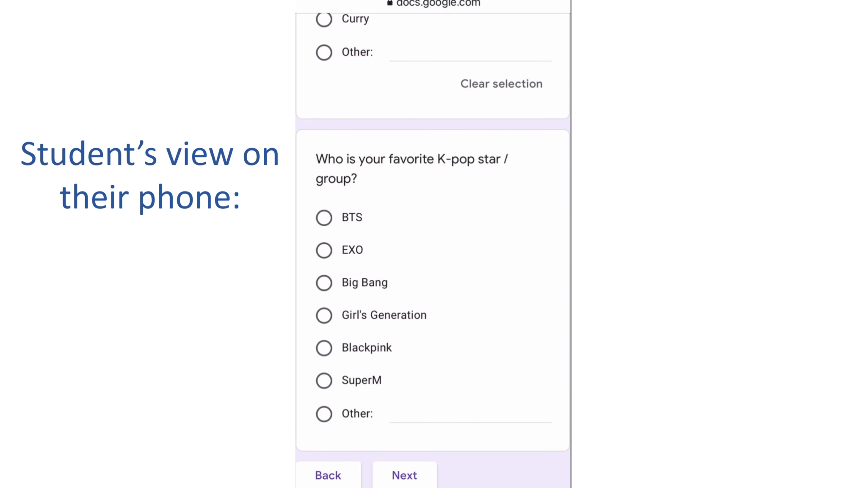
pyautogui.click(324, 299)
pyautogui.scroll(-3, 432, 254)
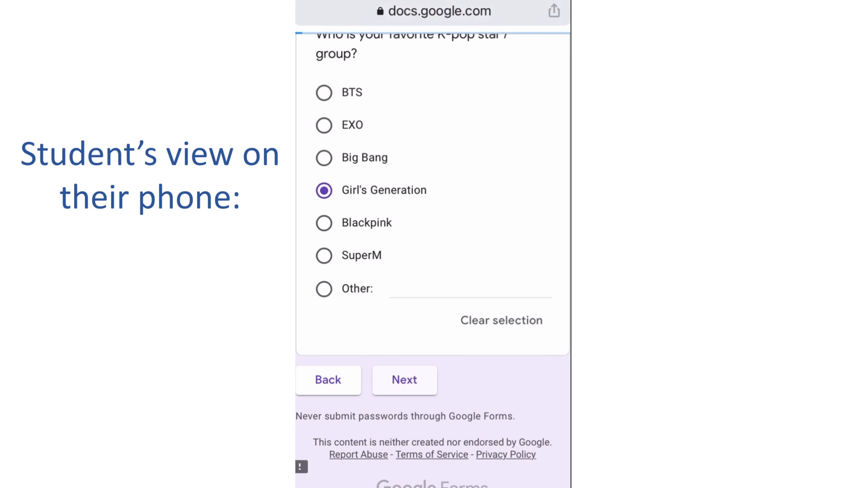
pyautogui.click(405, 379)
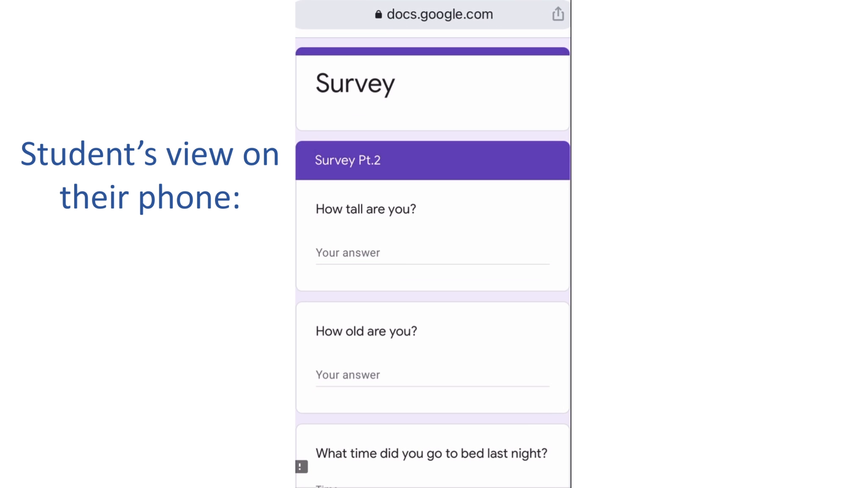
# - Answer the question "How tall are you?" with 180cm
pyautogui.scroll(-1, 432, 244)
pyautogui.click(432, 218)
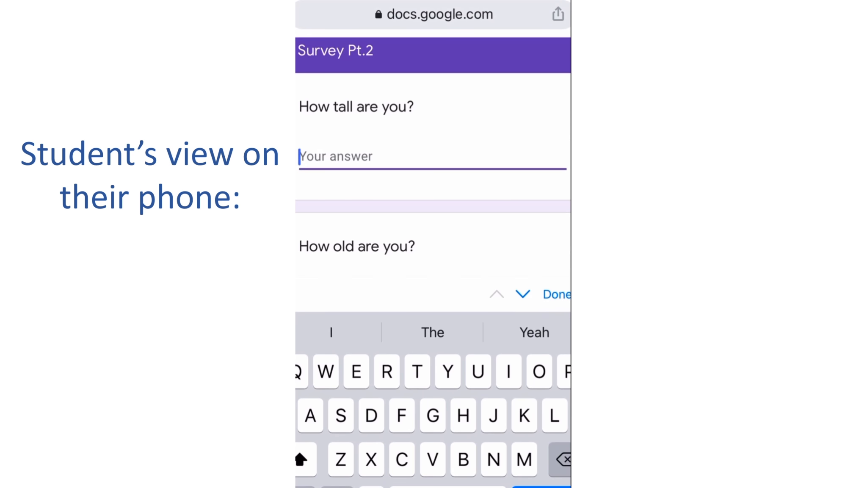
pyautogui.write('18')
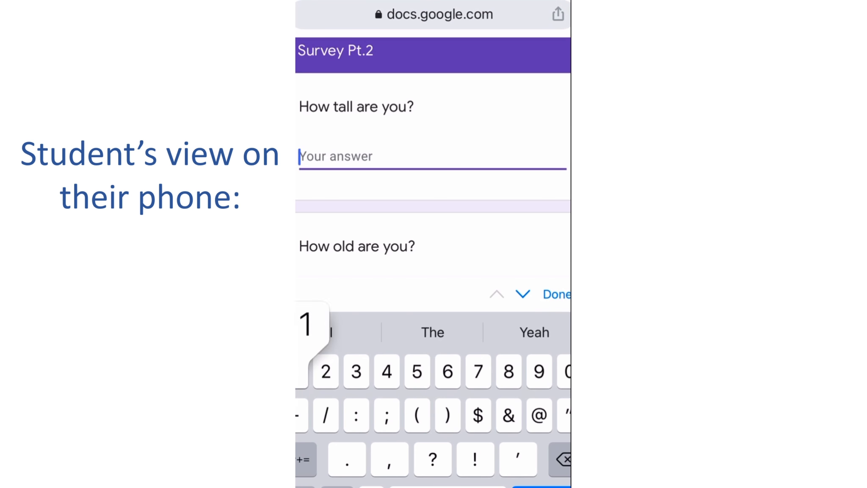
pyautogui.write('0')
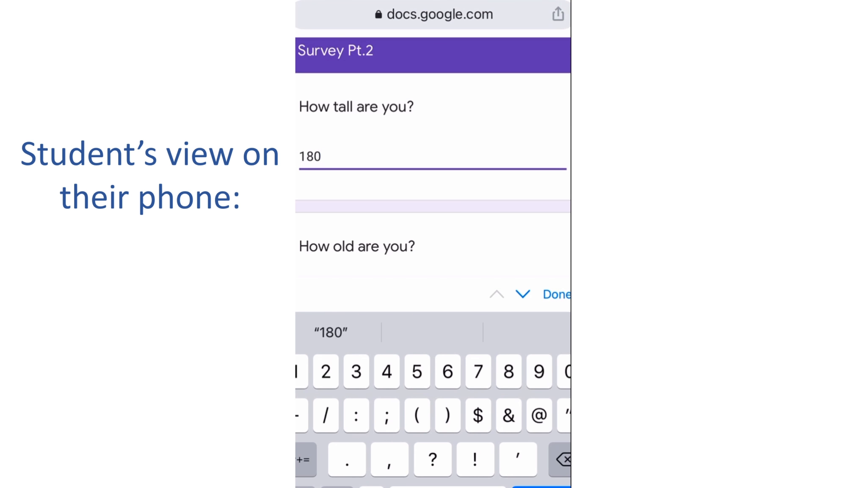
pyautogui.write('cm')
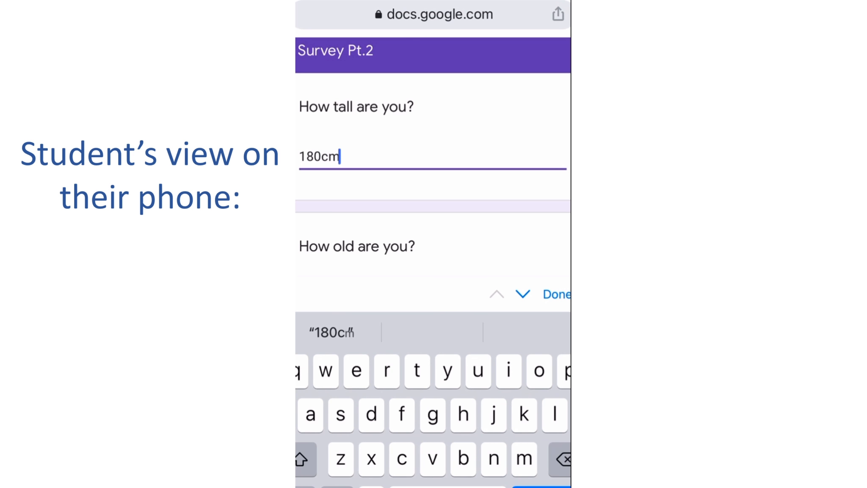
# - Answer the question "How old are you?" with 20
pyautogui.scroll(-3, 433, 169)
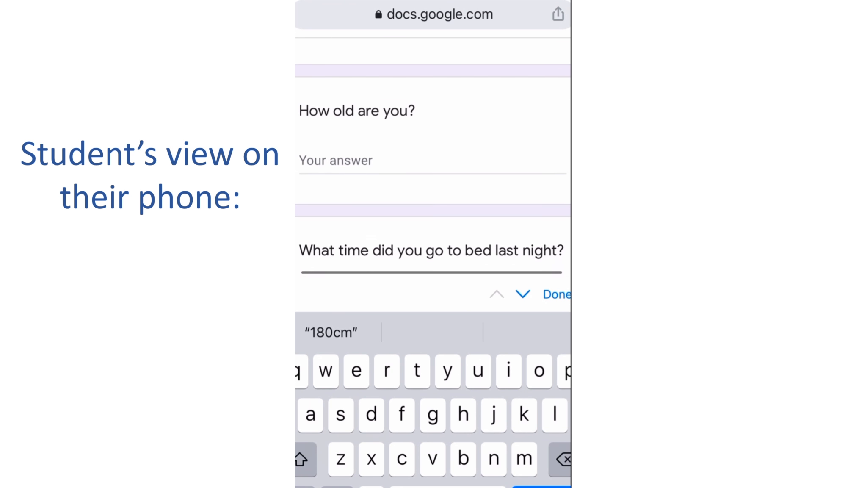
pyautogui.click(557, 294)
pyautogui.click(338, 162)
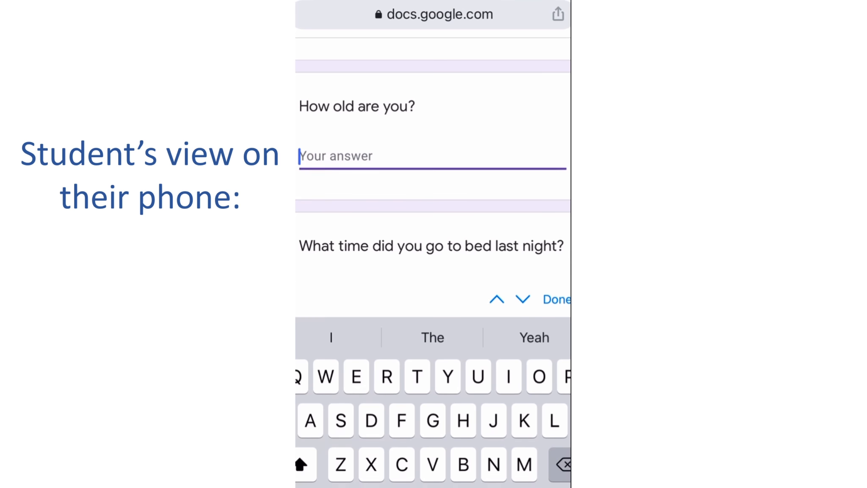
pyautogui.click(305, 487)
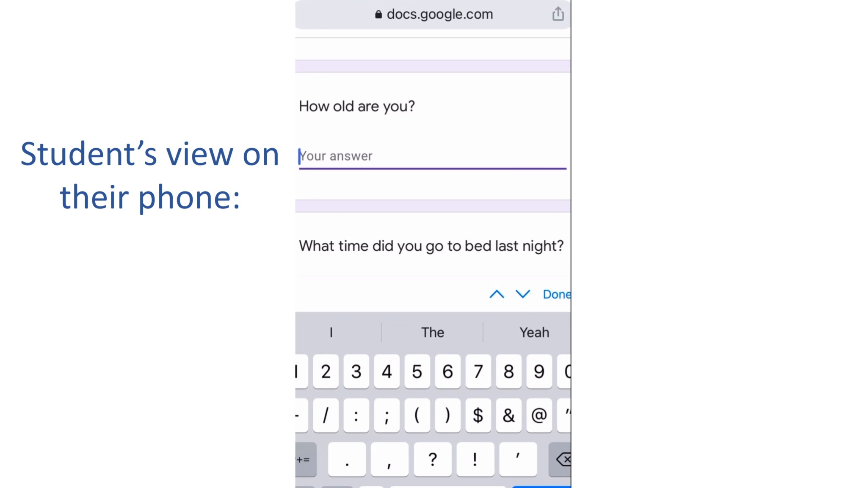
pyautogui.write('20')
pyautogui.click(557, 294)
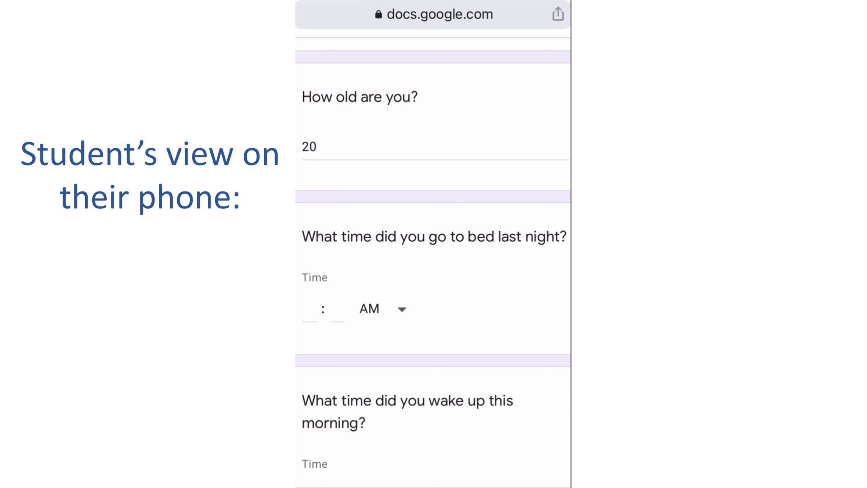
# - Set the answer to "What time did you go to bed last night?" to 11:00 PM
pyautogui.click(310, 309)
pyautogui.click(305, 486)
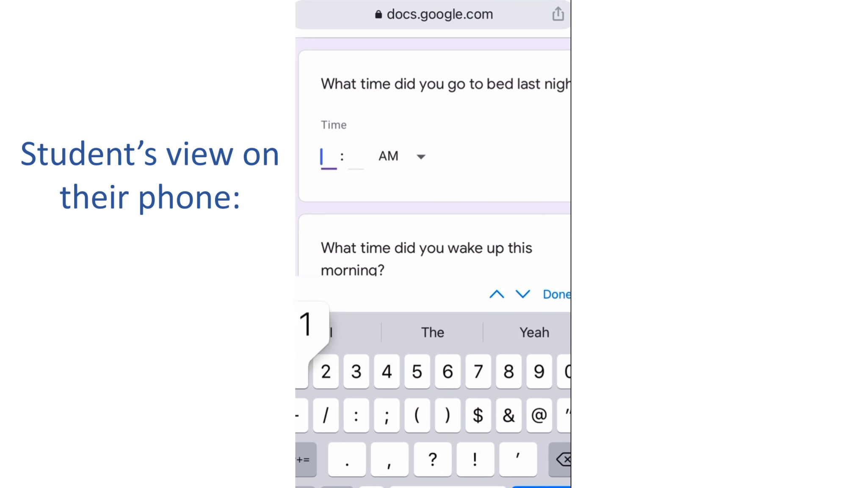
pyautogui.write('11')
pyautogui.click(356, 156)
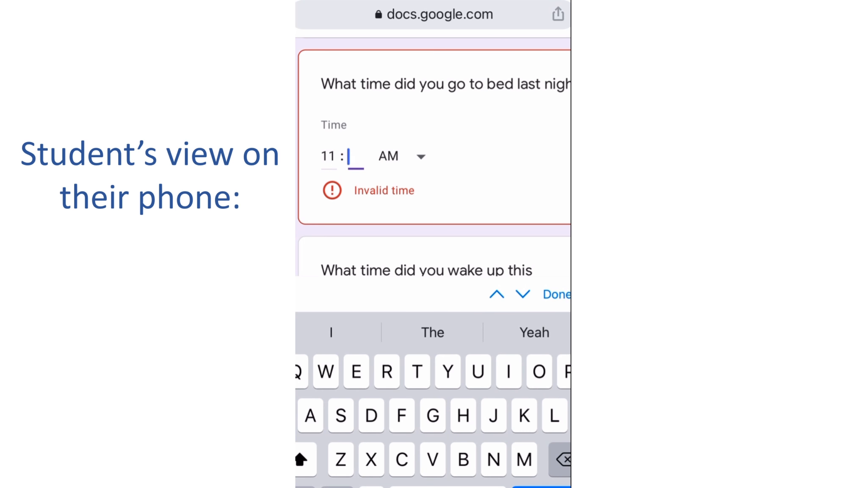
pyautogui.click(305, 486)
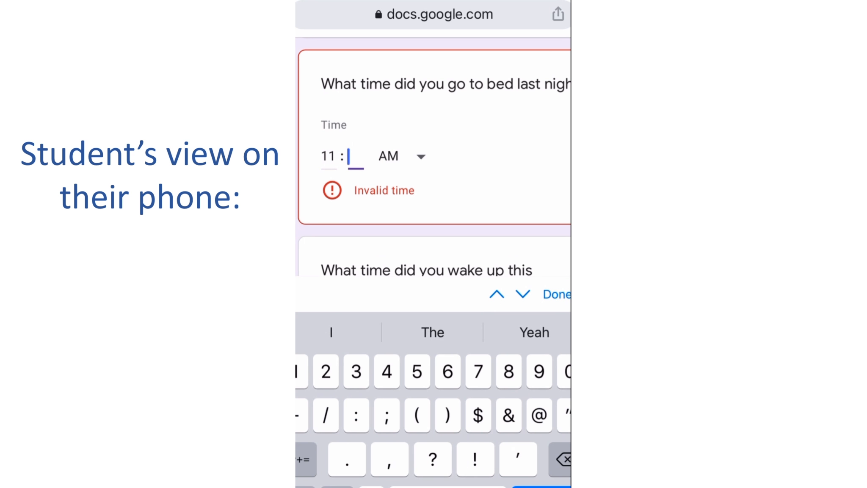
pyautogui.write('00')
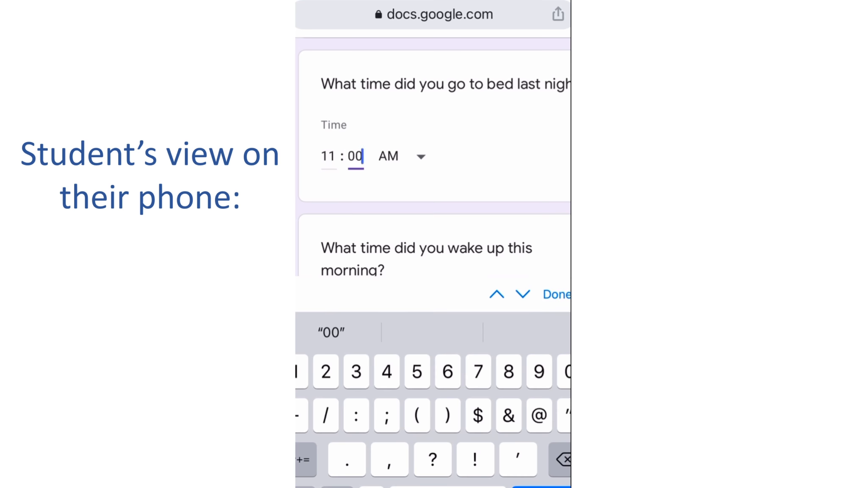
pyautogui.click(397, 156)
pyautogui.click(387, 133)
# - Answer the question "What time did you wake up this morning?" with 06:00 AM
pyautogui.scroll(-3, 432, 271)
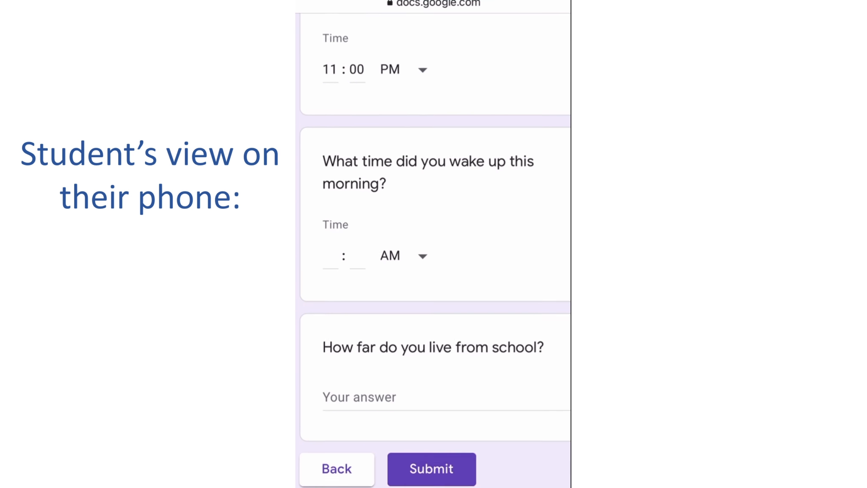
pyautogui.click(330, 195)
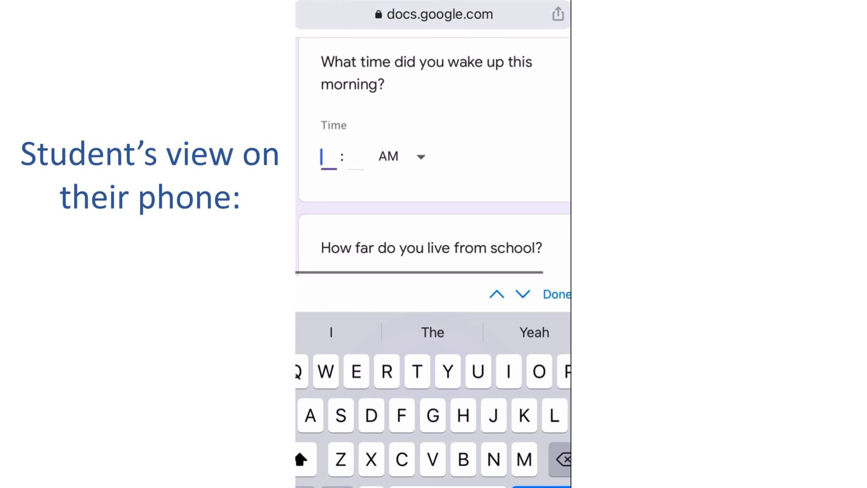
pyautogui.click(305, 486)
pyautogui.write('6')
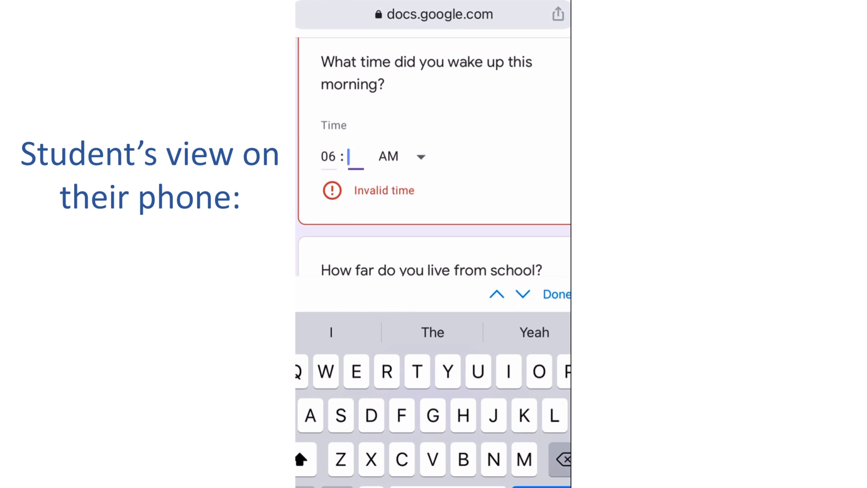
pyautogui.click(305, 487)
pyautogui.write('00')
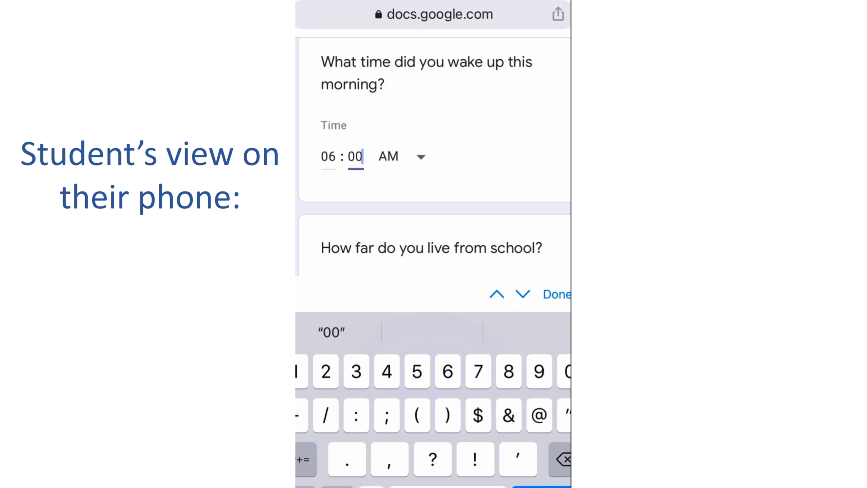
pyautogui.click(556, 294)
# - Answer the question "How far do you live from school?" with 15km and submit the survey
pyautogui.click(358, 297)
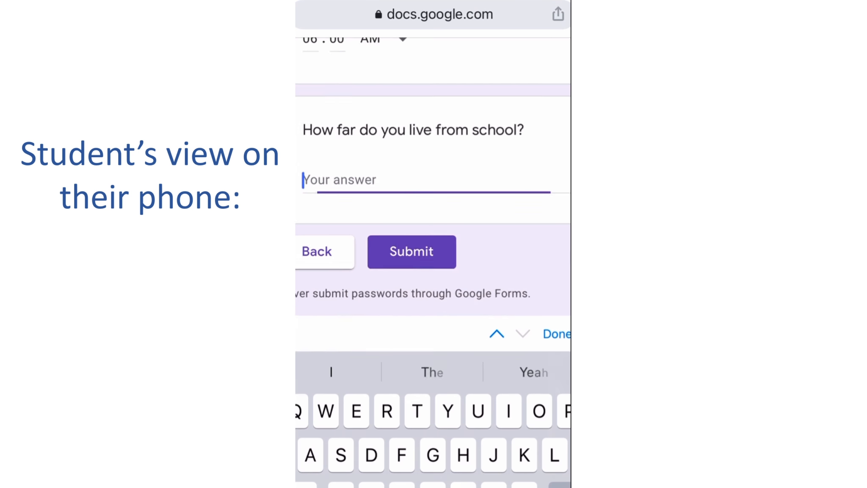
pyautogui.click(305, 486)
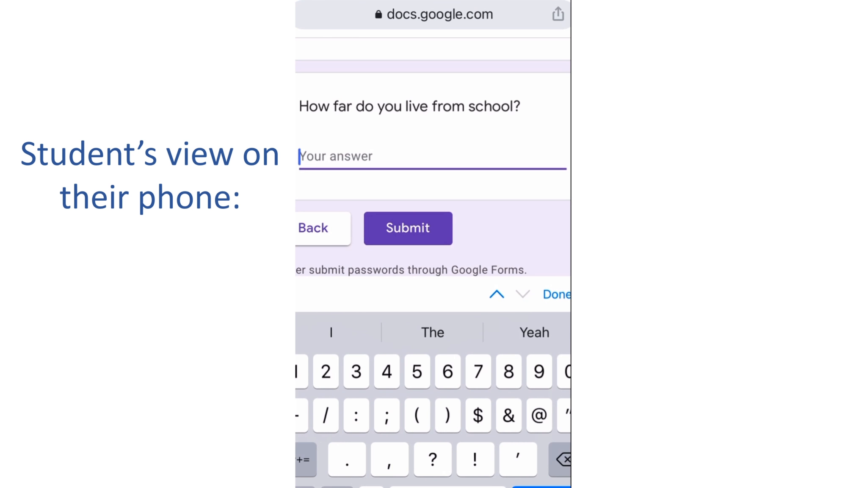
pyautogui.write('15')
pyautogui.click(557, 294)
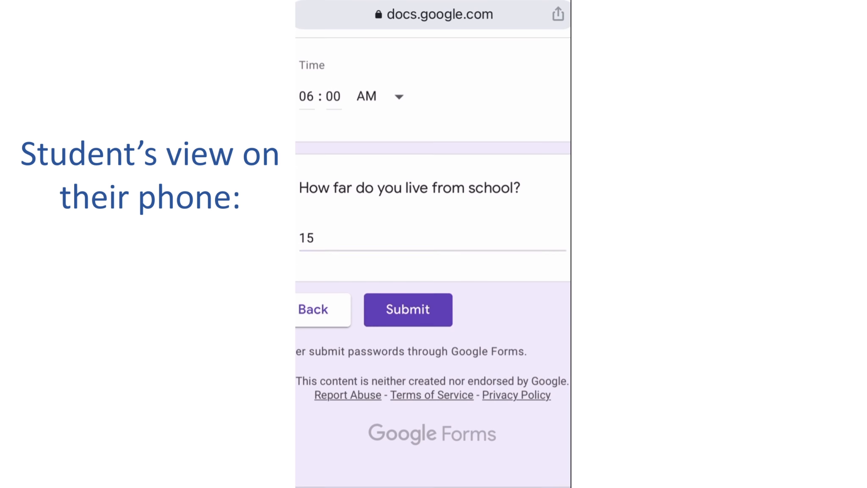
pyautogui.click(356, 252)
pyautogui.write('km')
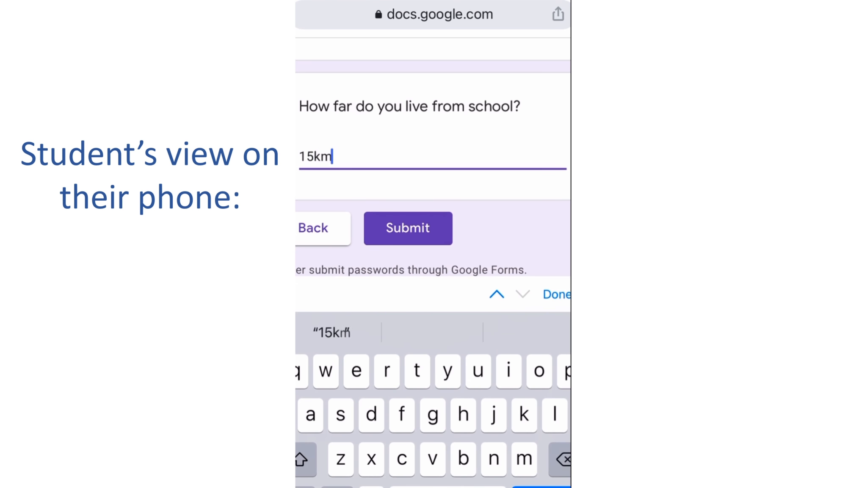
pyautogui.click(557, 294)
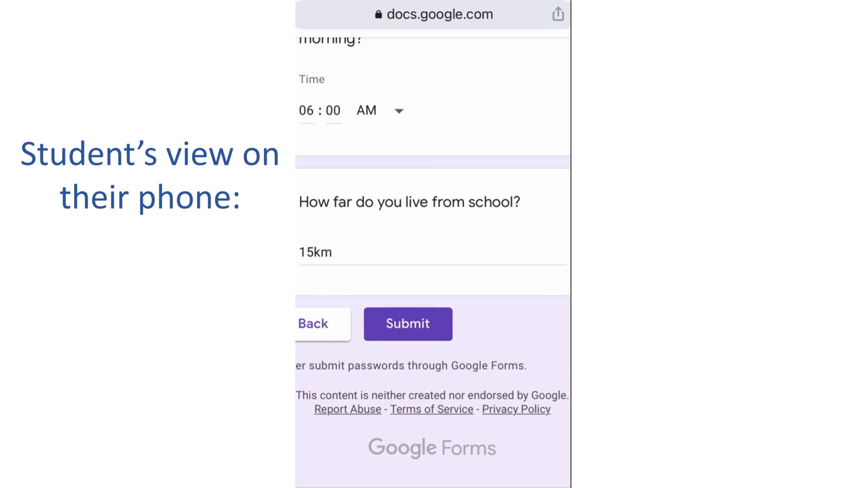
pyautogui.click(407, 324)
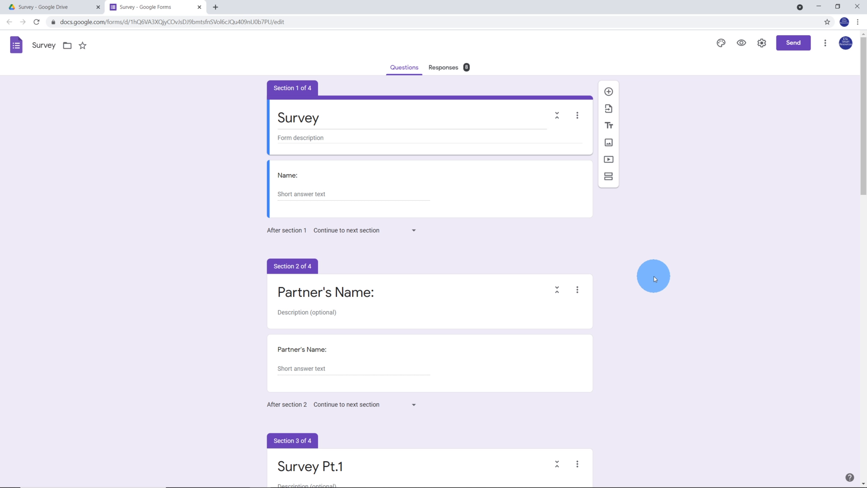
# - Review the form's response summary, enlarging the favorite food and favorite K-pop star / group charts
pyautogui.click(445, 68)
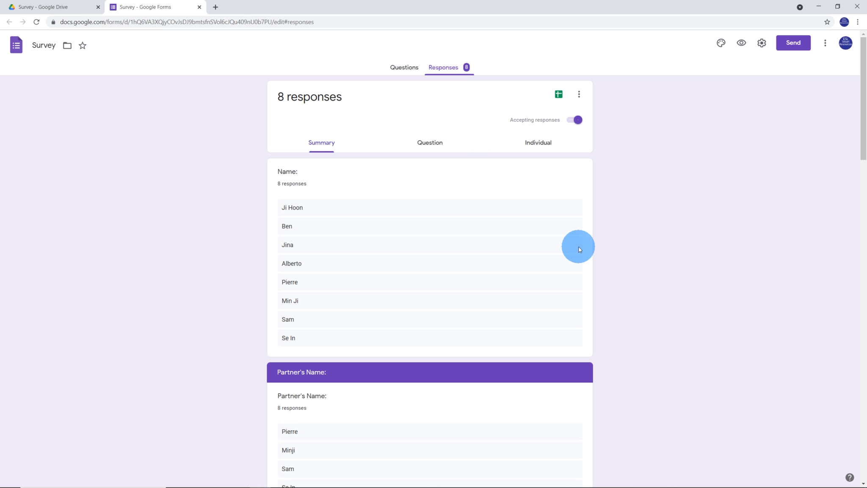
pyautogui.scroll(-1, 579, 250)
pyautogui.scroll(-10, 579, 249)
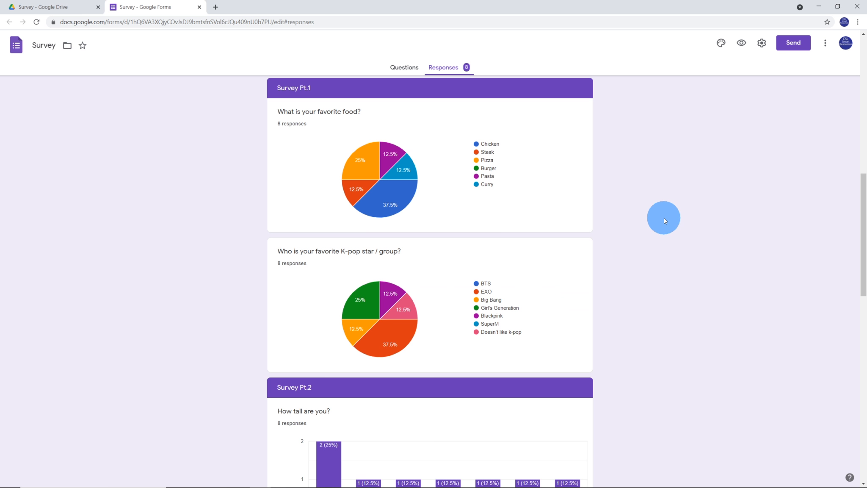
pyautogui.hotkey('ctrl', '+')
pyautogui.hotkey('ctrl', '+')
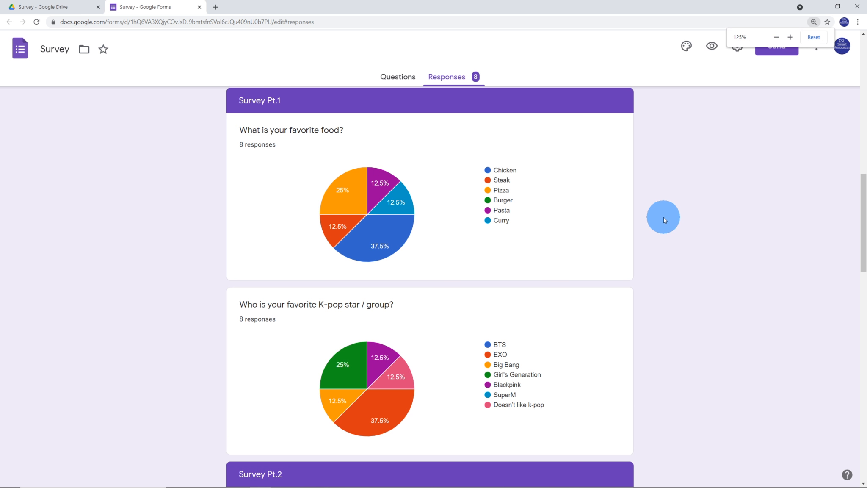
pyautogui.scroll(-1, 661, 221)
pyautogui.scroll(1, 662, 221)
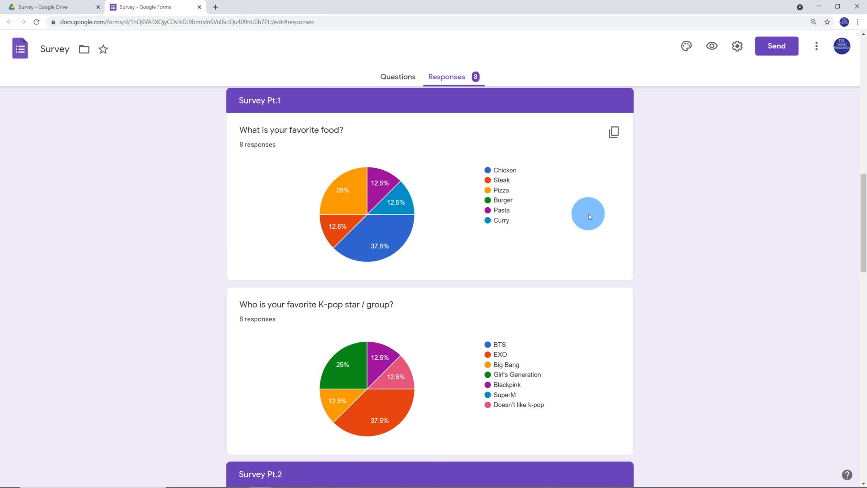
# - Export the form responses to a new spreadsheet named Survey (Responses)
pyautogui.scroll(15, 588, 215)
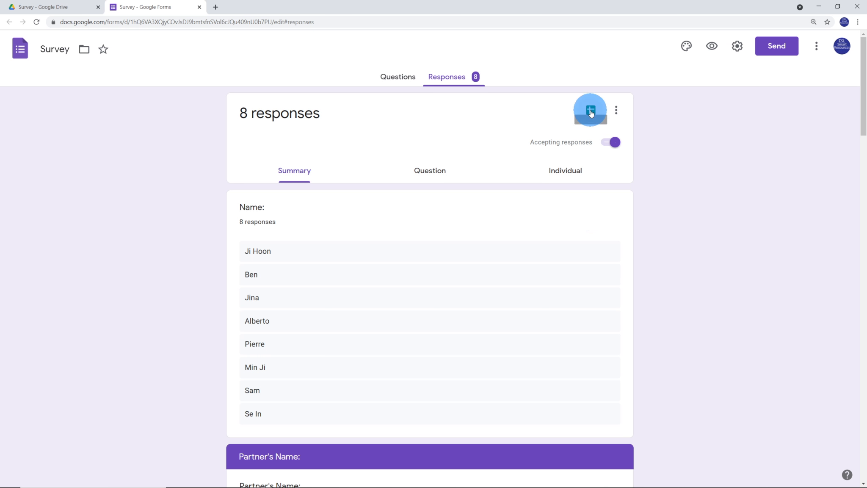
pyautogui.click(590, 111)
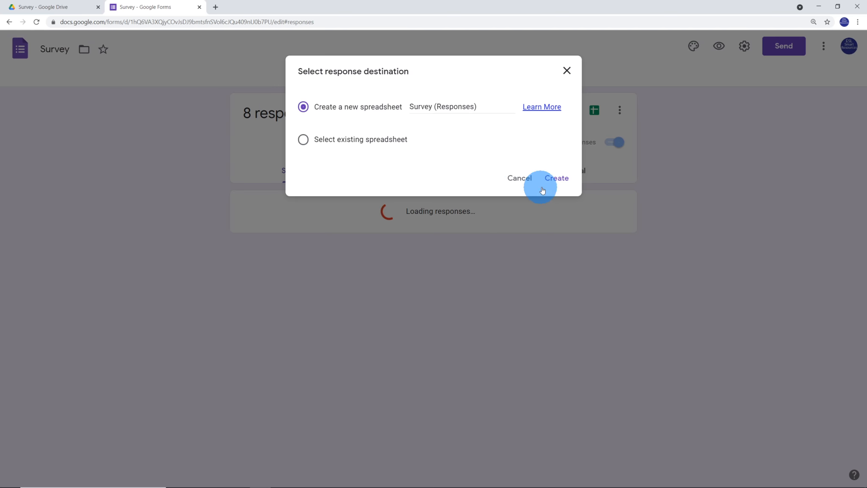
pyautogui.click(556, 178)
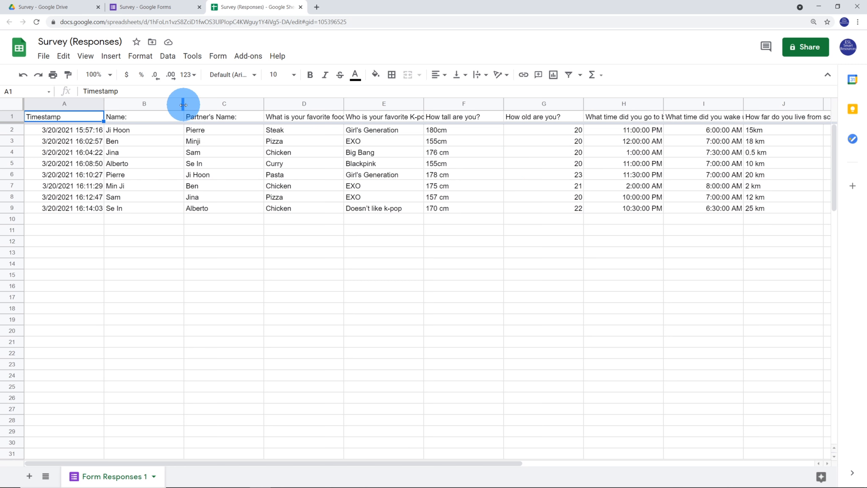
# - Collapse the Name, favorite food and favorite K-pop star / group columns (B, D and E) to minimal width
pyautogui.moveTo(184, 107); pyautogui.dragTo(105, 107)
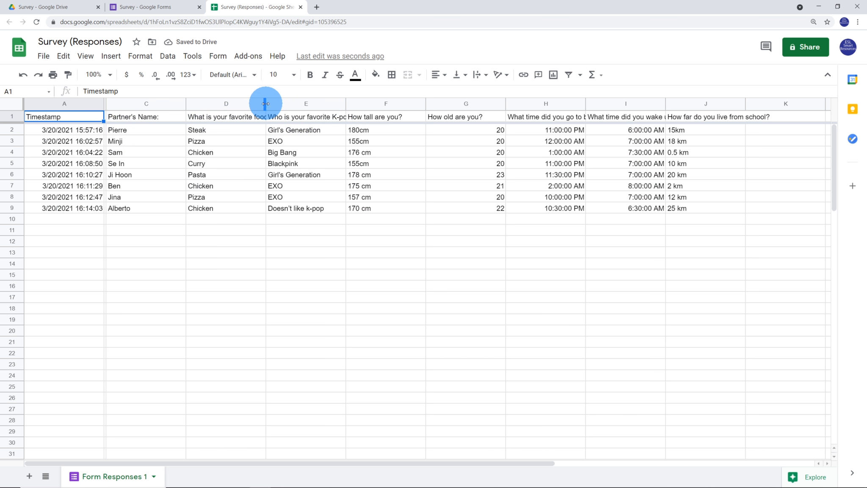
pyautogui.moveTo(265, 105); pyautogui.dragTo(178, 100)
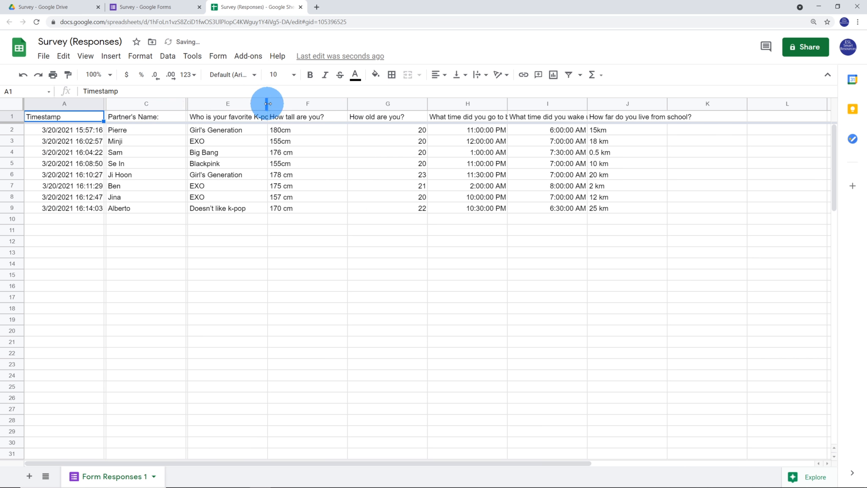
pyautogui.moveTo(267, 106); pyautogui.dragTo(190, 110)
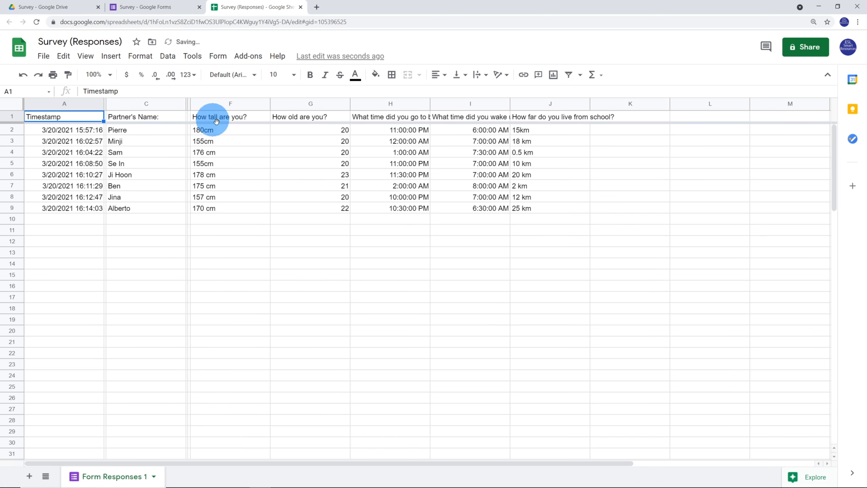
# - Narrow the age and height columns to fit their headings and widen the wake-up time column to show its full question
pyautogui.moveTo(349, 103)
pyautogui.mouseDown()
pyautogui.moveTo(305, 106)
pyautogui.moveTo(335, 109)
pyautogui.mouseUp()
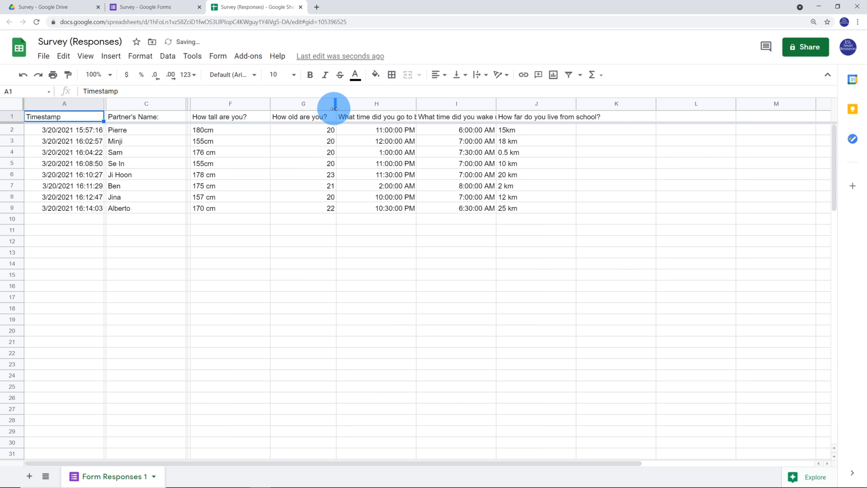
pyautogui.click(270, 103)
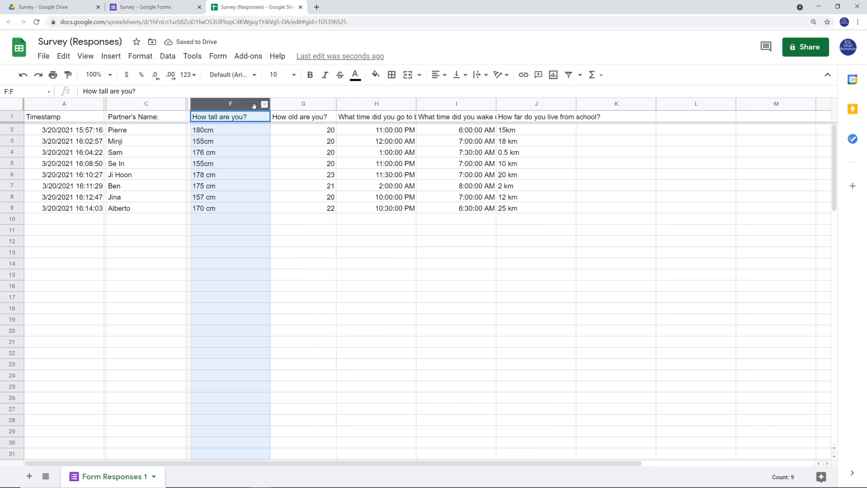
pyautogui.click(266, 109)
pyautogui.moveTo(272, 106); pyautogui.dragTo(251, 105)
pyautogui.moveTo(470, 111); pyautogui.dragTo(530, 101)
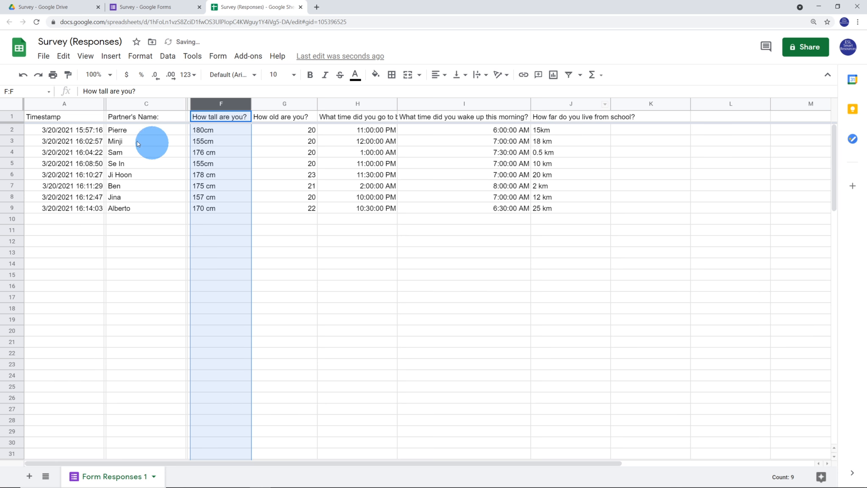
# - Center the answers in cells F2:J9 horizontally
pyautogui.moveTo(229, 129); pyautogui.dragTo(558, 207)
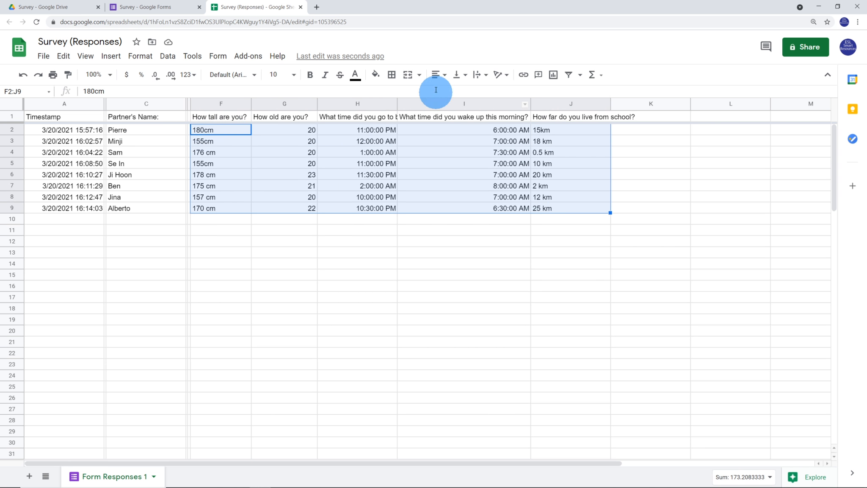
pyautogui.click(441, 75)
pyautogui.click(451, 92)
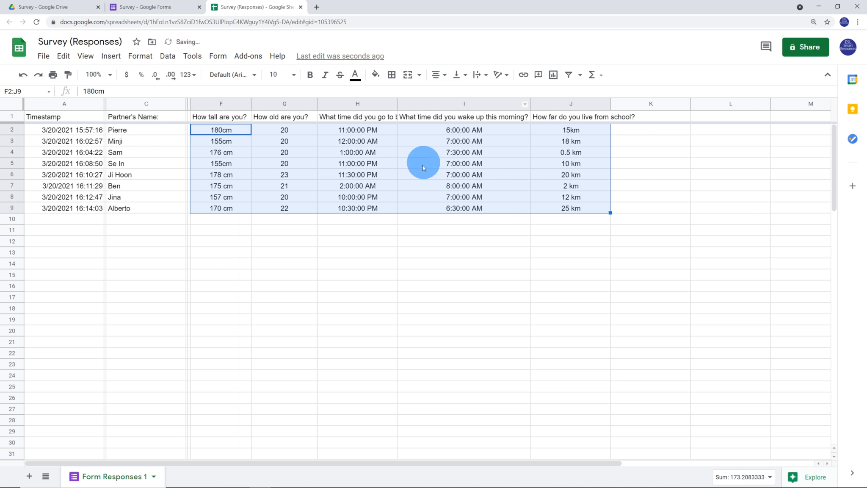
pyautogui.click(313, 253)
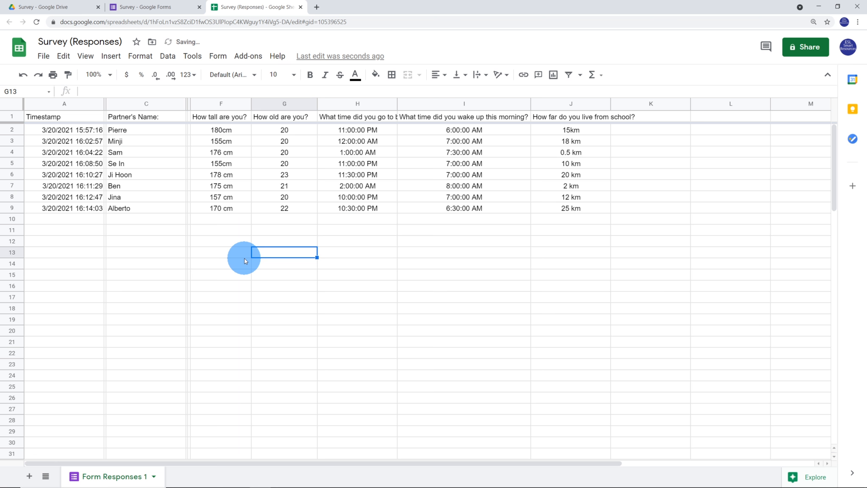
pyautogui.hotkey('alt', 'i')
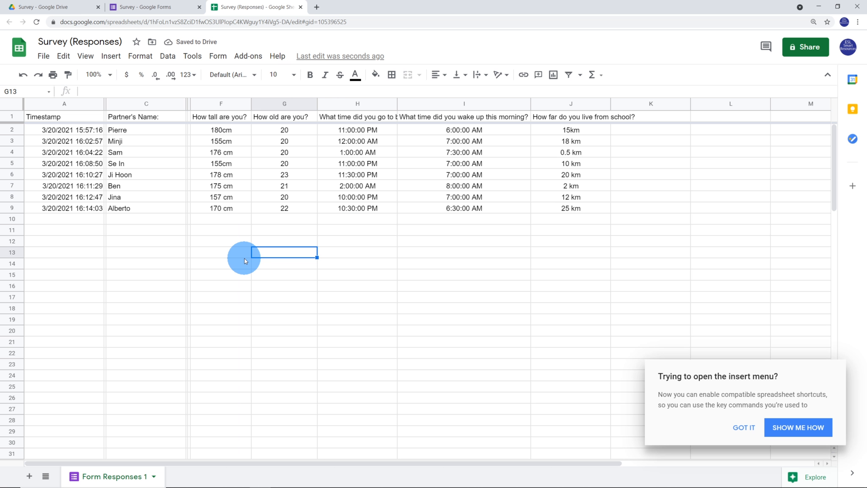
pyautogui.click(744, 427)
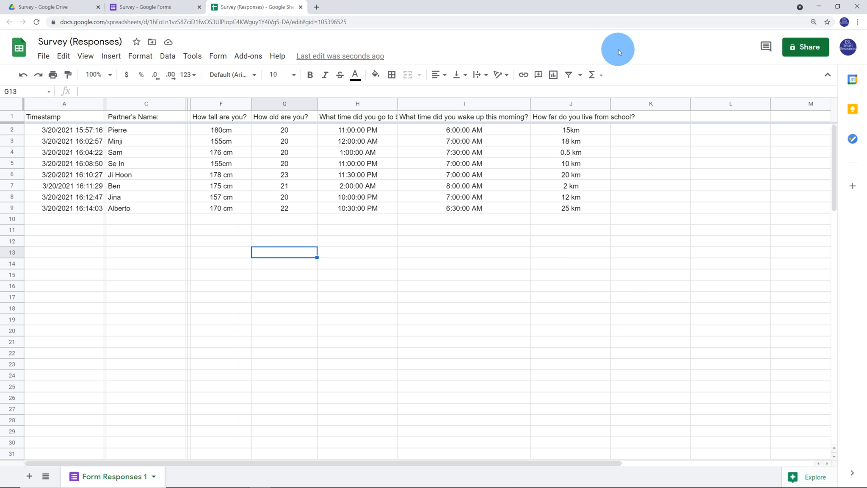
# - Enlarge the response sheet and bring the columns from Partner's Name through distance from school into view
pyautogui.hotkey('ctrl', '+')
pyautogui.hotkey('ctrl', '+')
pyautogui.hotkey('ctrl', '+')
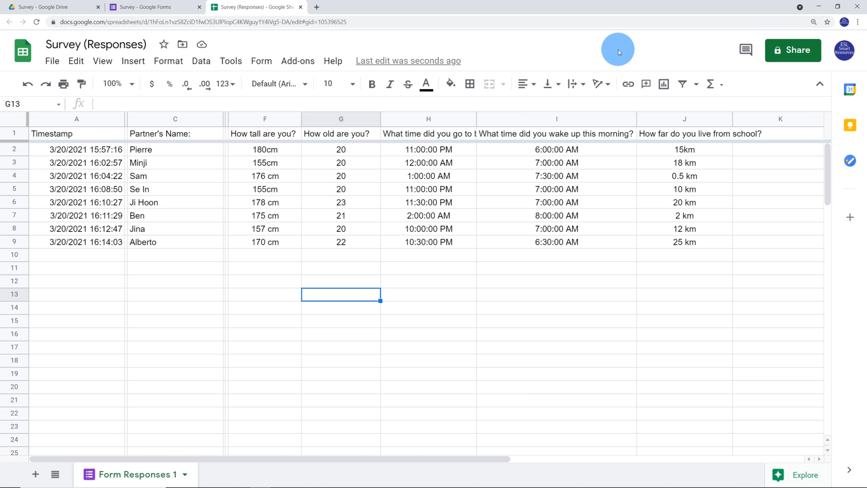
pyautogui.hotkey('ctrl', '+')
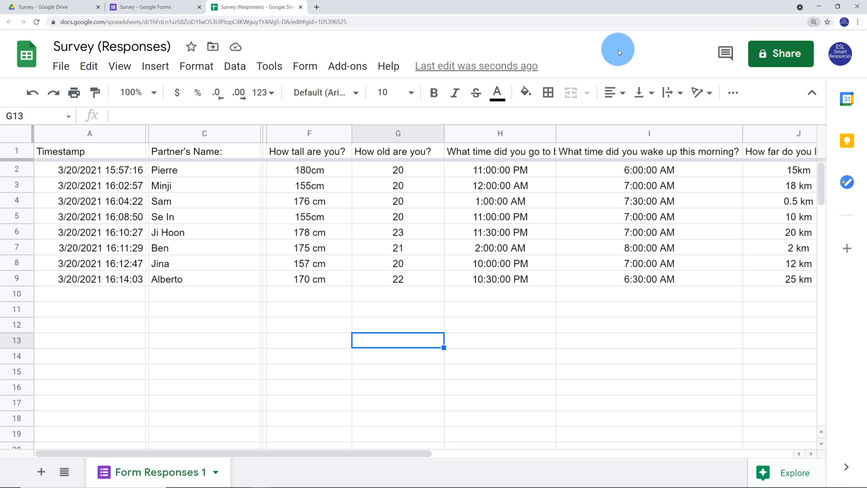
pyautogui.hotkey('ctrl', '-')
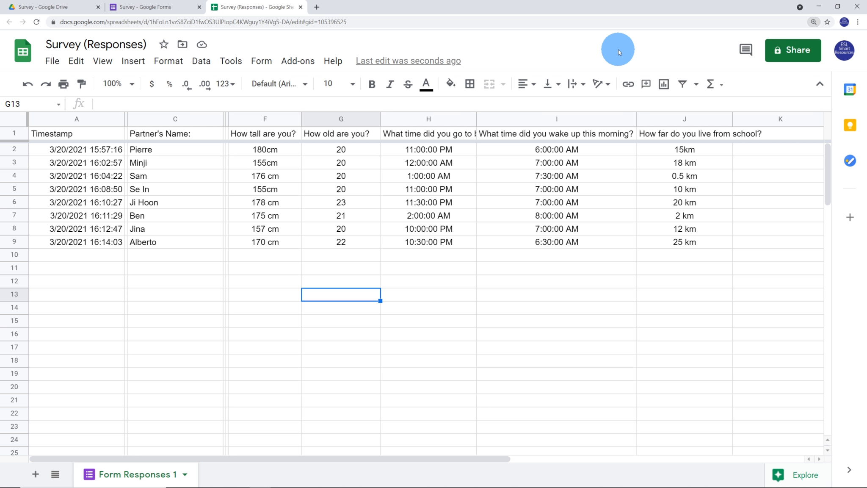
pyautogui.hotkey('ctrl', '+')
pyautogui.moveTo(367, 453); pyautogui.dragTo(448, 455)
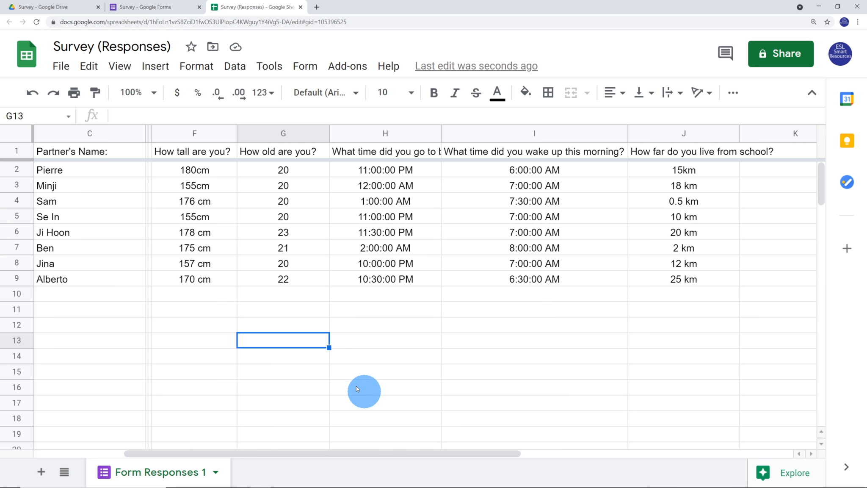